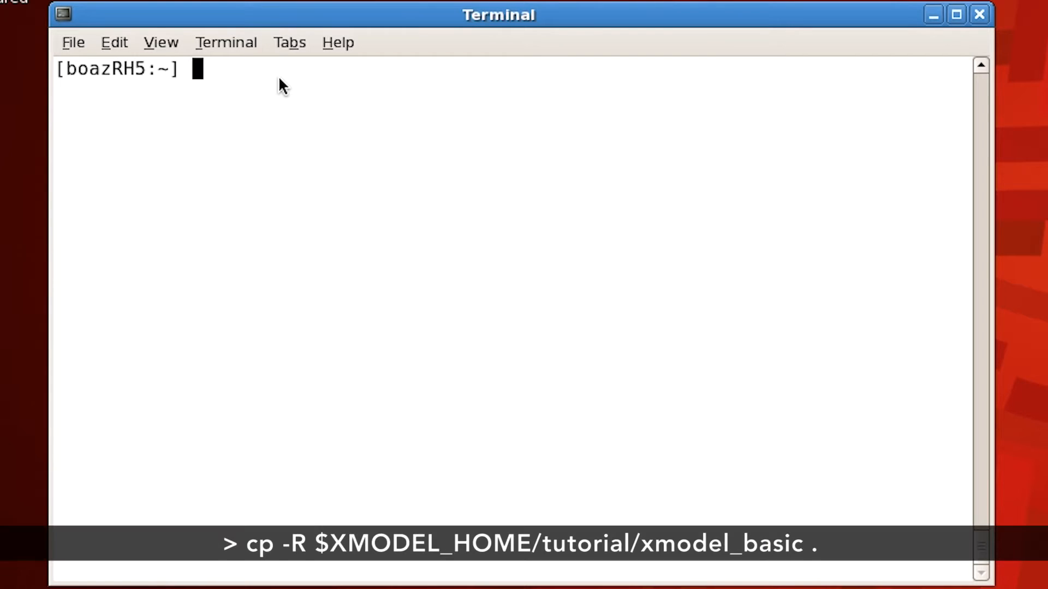
Step: Copy the directory $XMODEL_HOME/tutorial/xmodel_basic recursively into the current directory
text(cp -R)
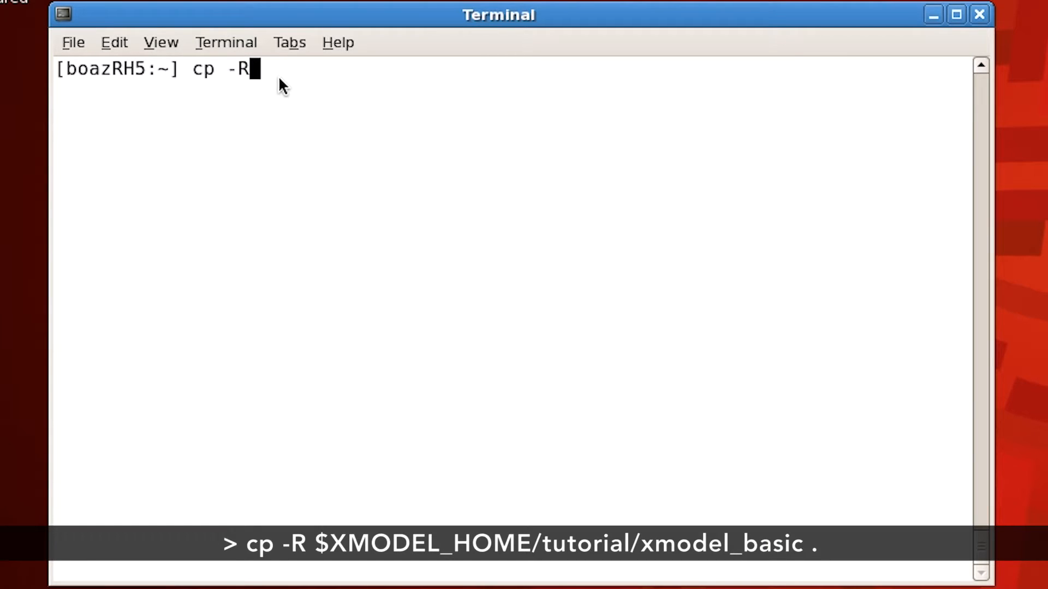
text( $XM)
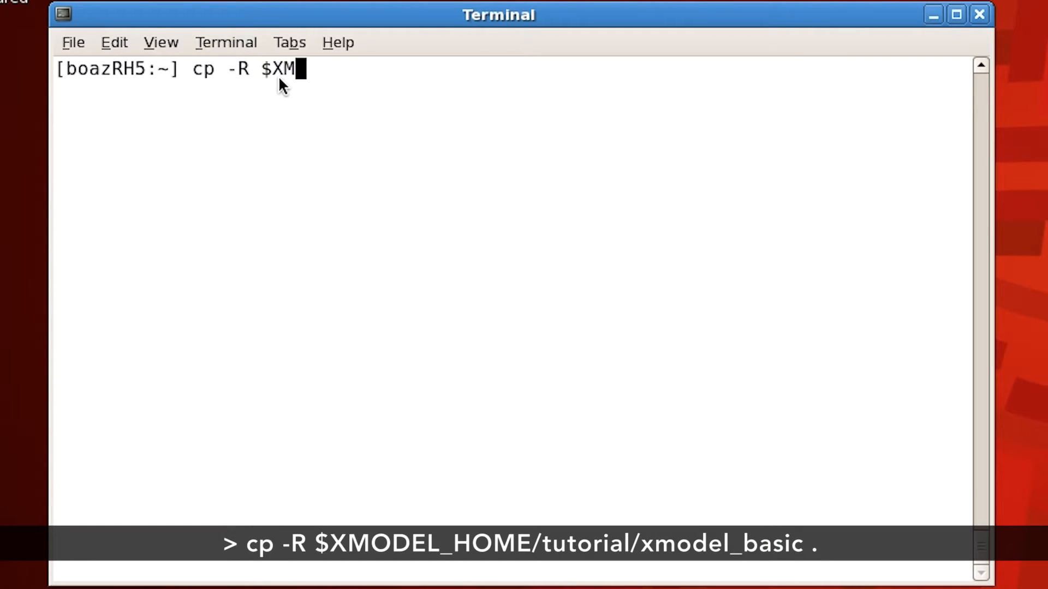
text(ODEL_HOME/)
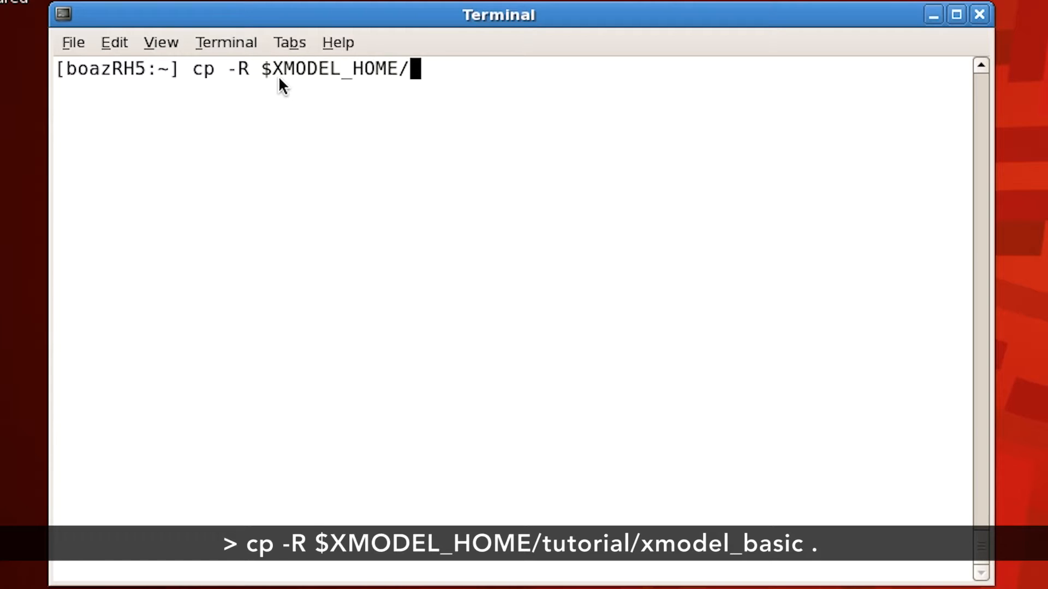
text(tutorial)
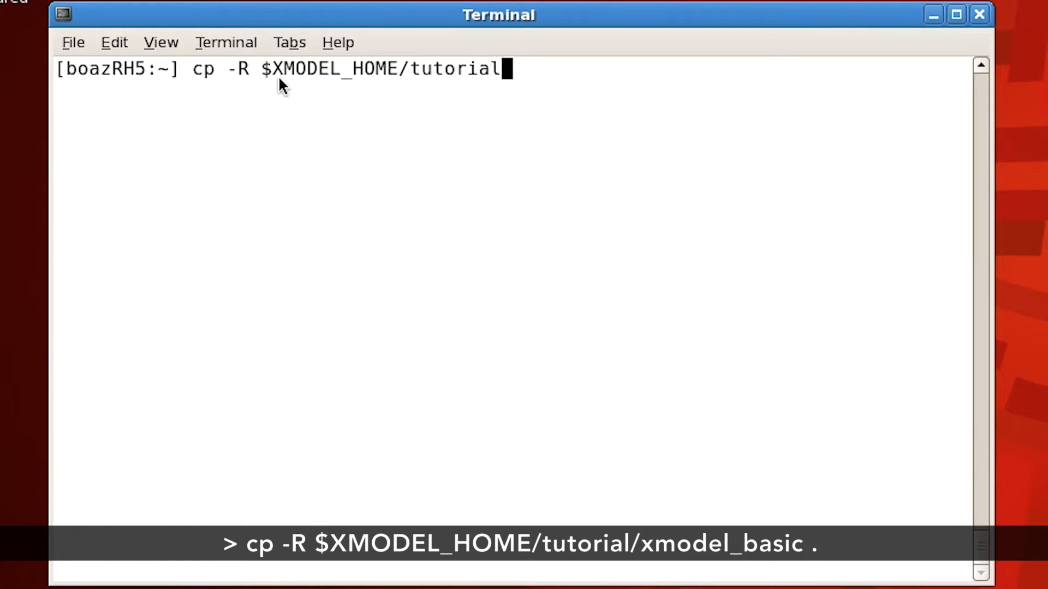
text(/)
text(xmodel)
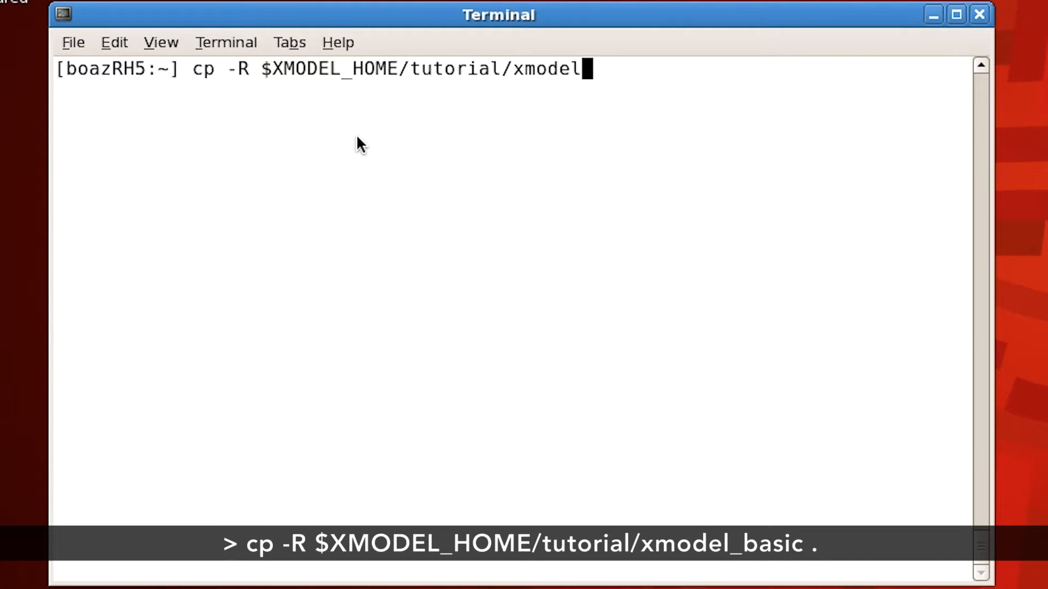
text(_basic .)
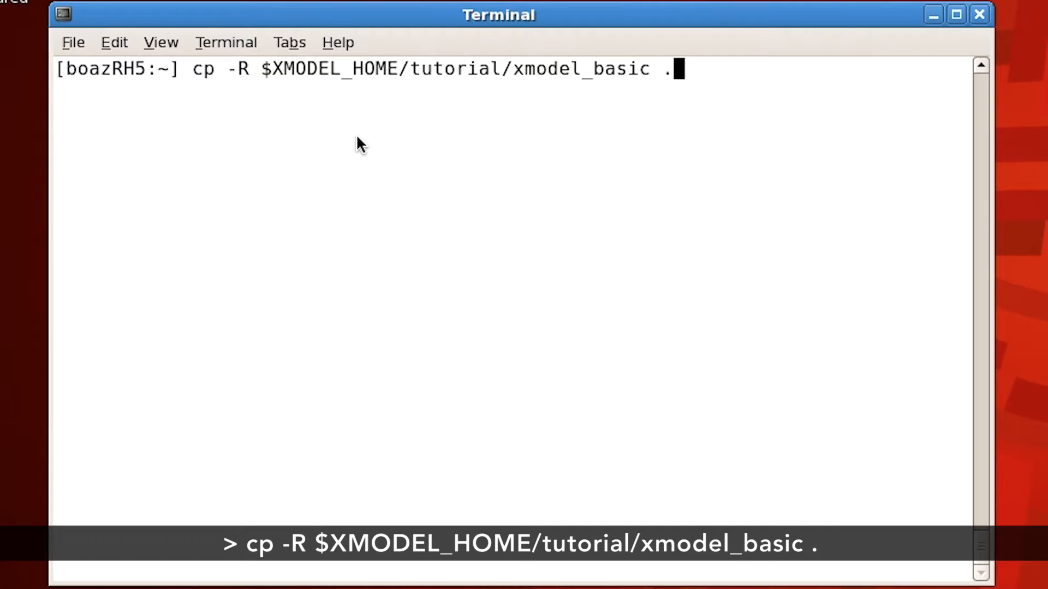
key(Return)
Step: Change into the xmodel_basic directory and list its contents
text(cd x)
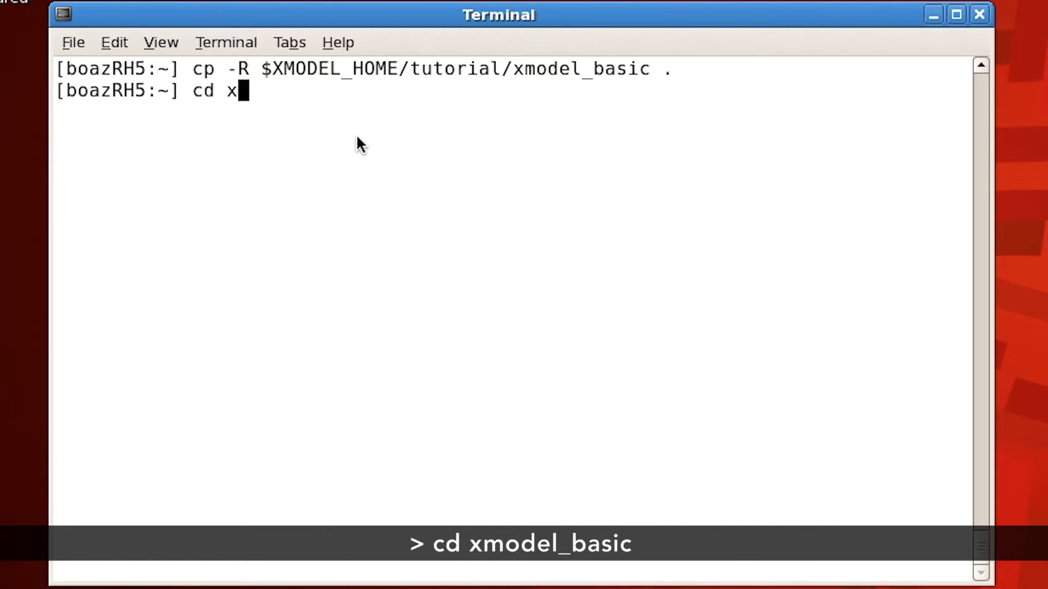
text(model_basic)
key(Return)
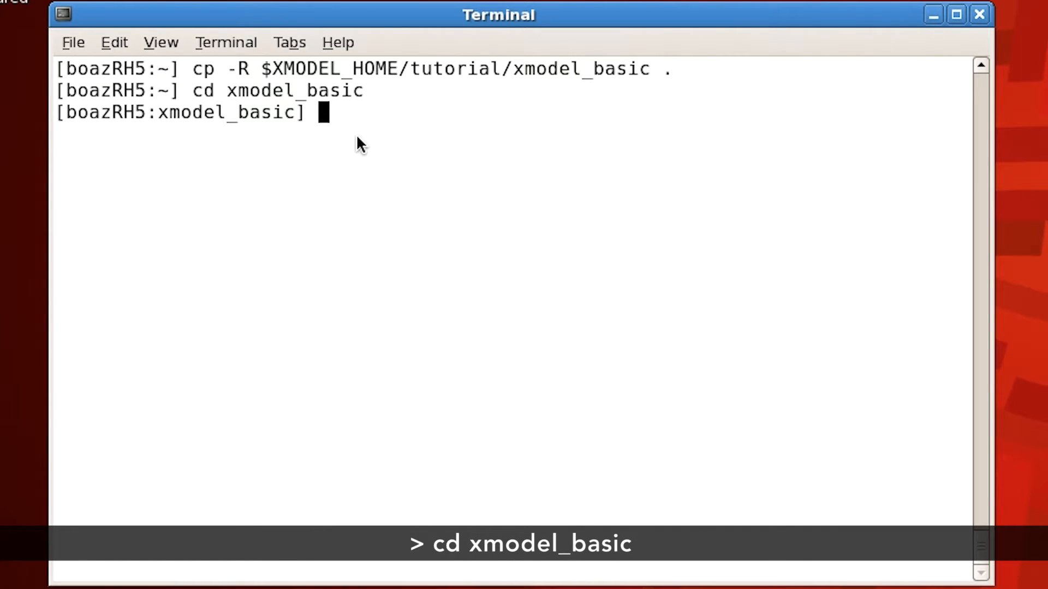
text(ls)
key(Return)
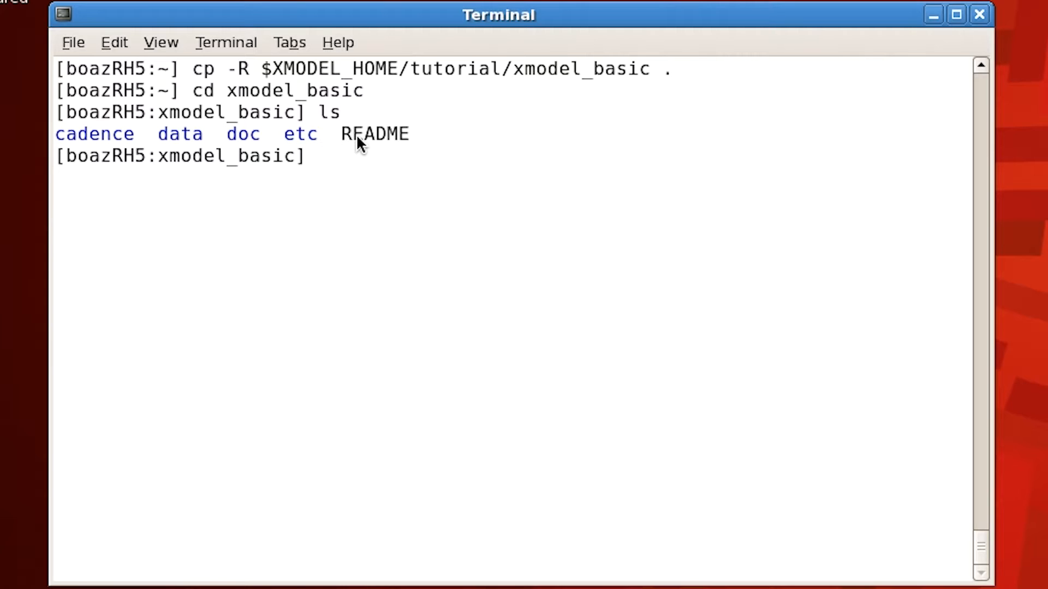
Step: Change into the cadence subdirectory and list its files
text(cd cadence)
key(Return)
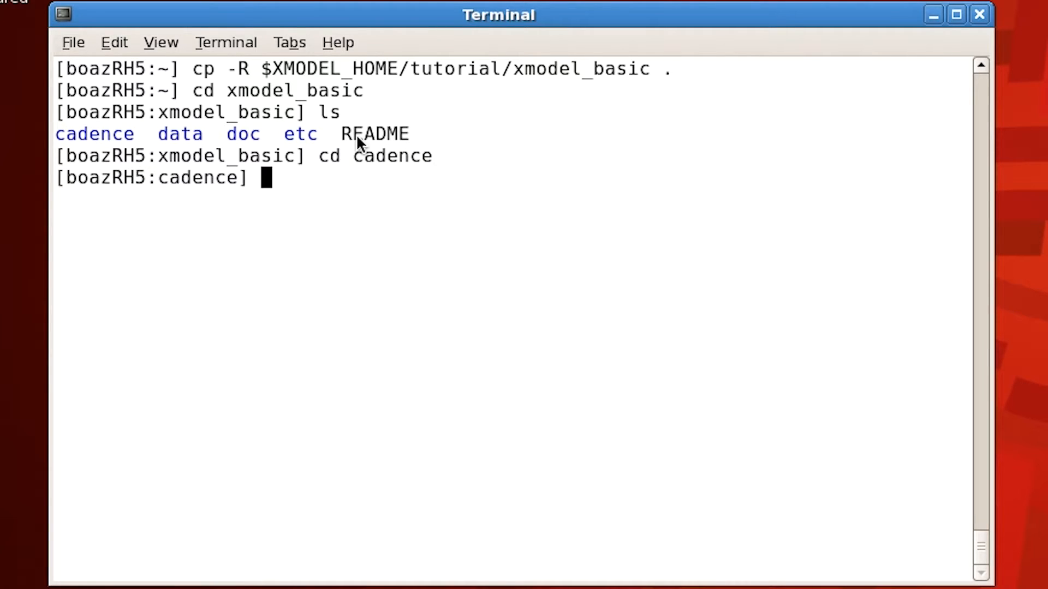
text(ls)
key(Return)
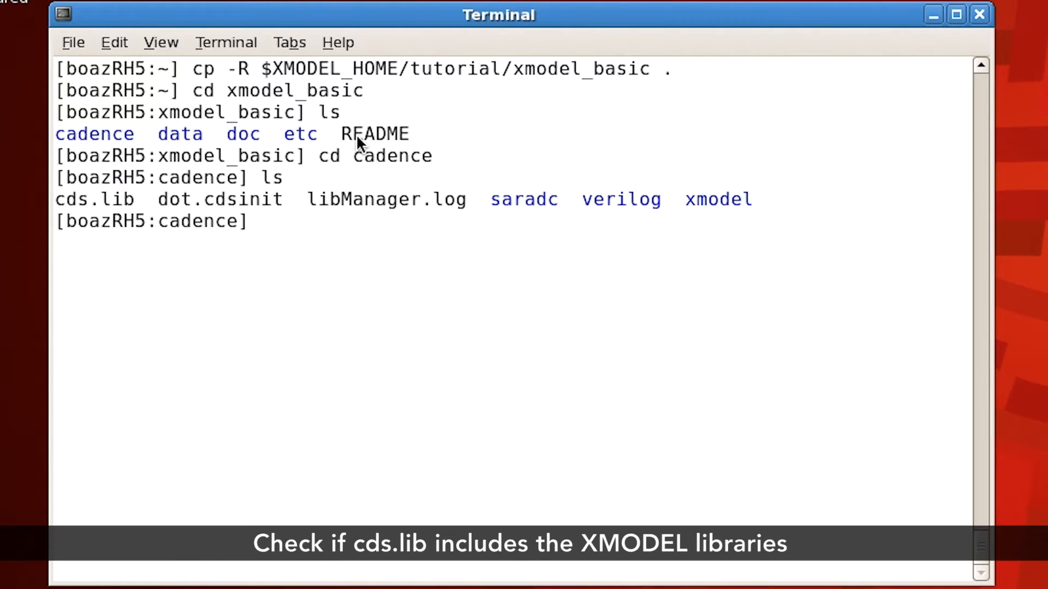
Step: View cds.lib in vi to check for the XMODEL library include, and quit without changes
text(vi cds.lib)
key(Return)
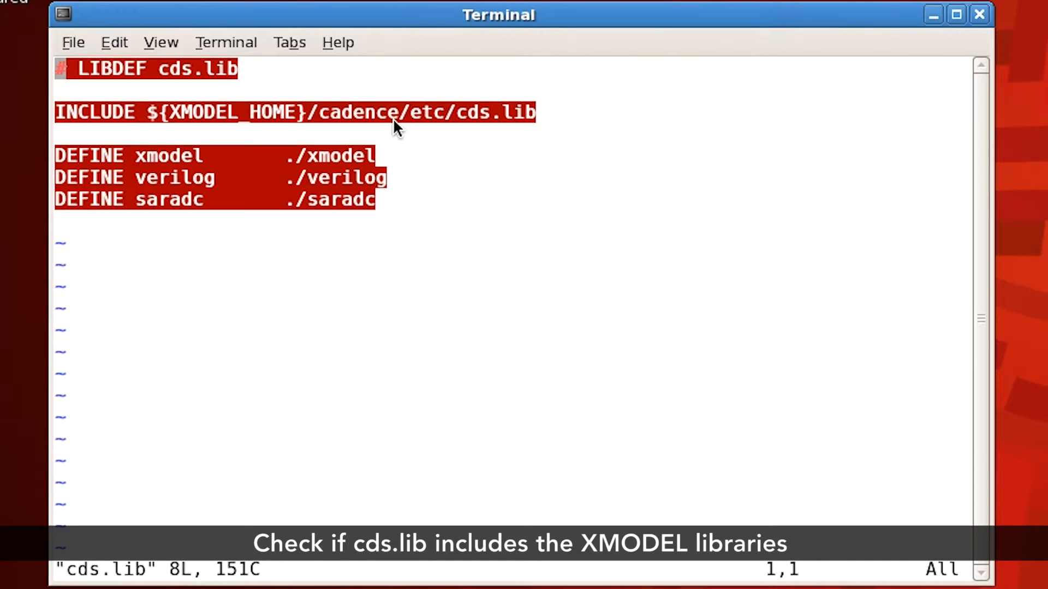
text(:q)
key(Return)
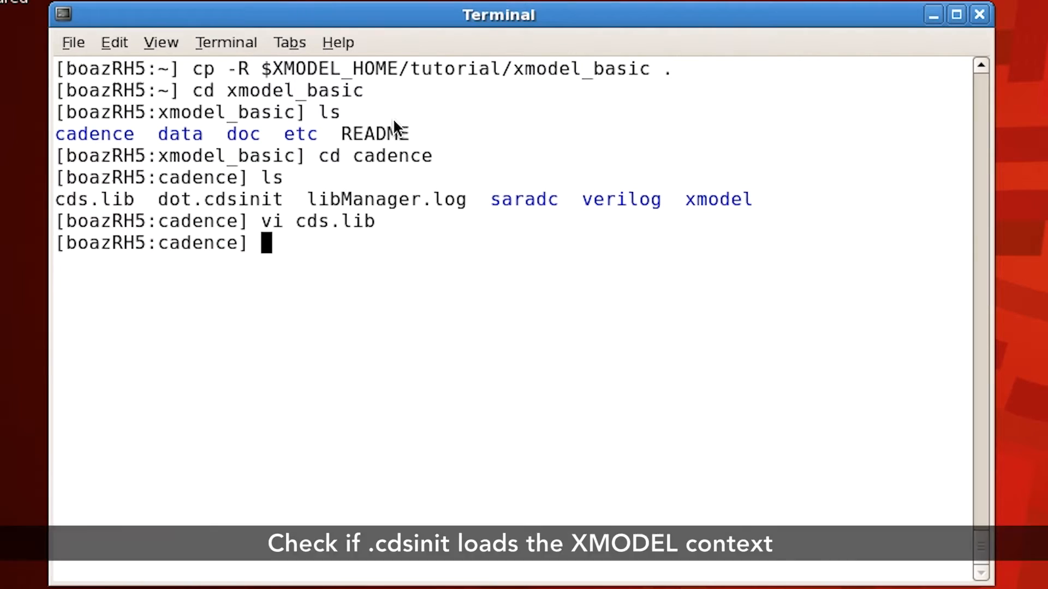
Step: View .cdsinit in vi to check for the XMODEL context loading, and quit without changes
text(vi .cdsinit)
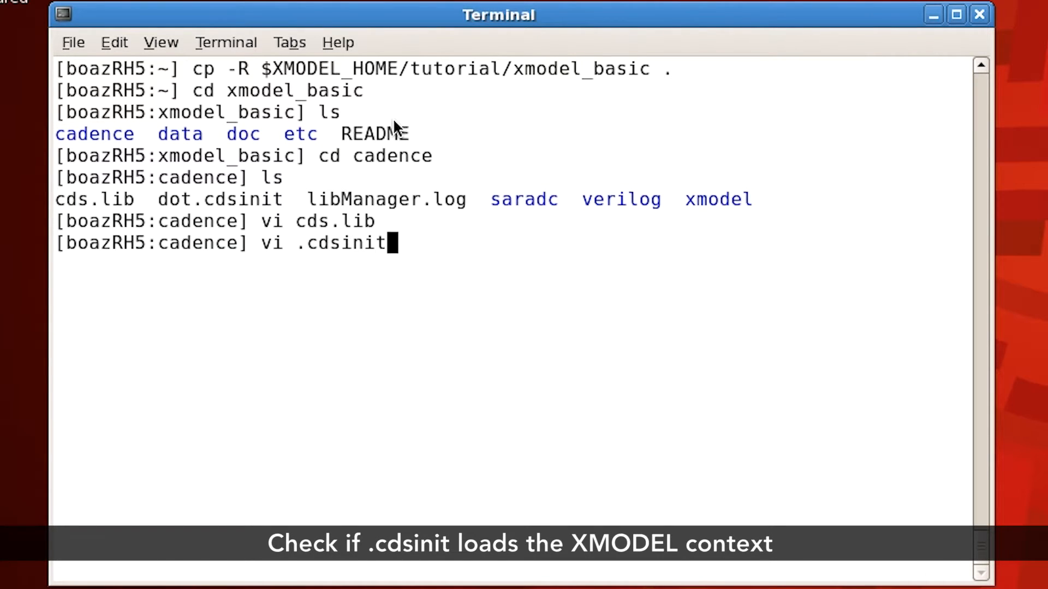
key(Return)
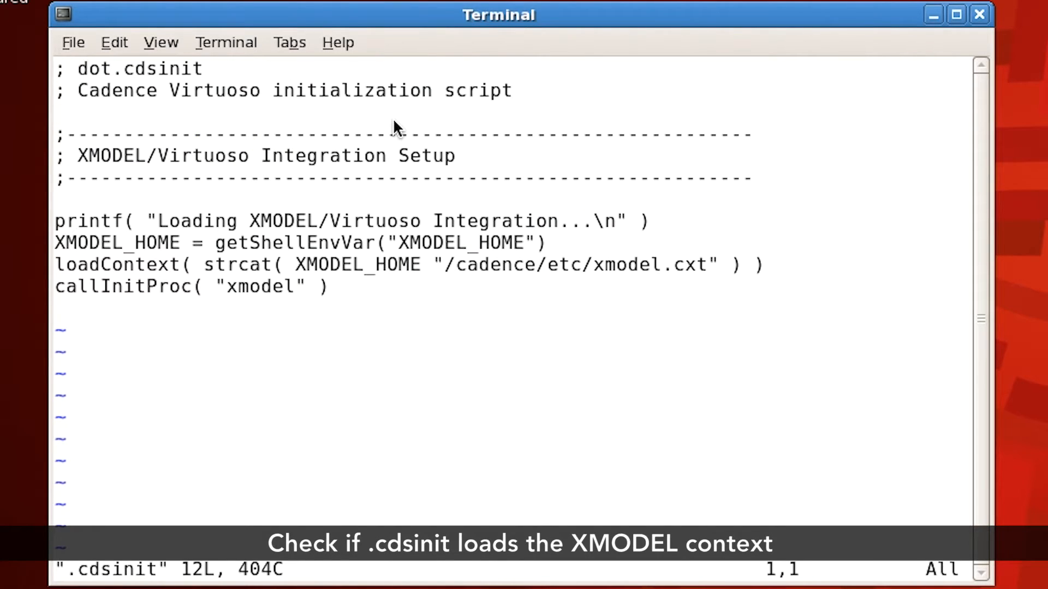
key(Down)
key(Down)
key(Down)
key(Down)
key(Down)
key(Down)
key(Down)
key(Down)
key(Down)
key(Down)
key(Down)
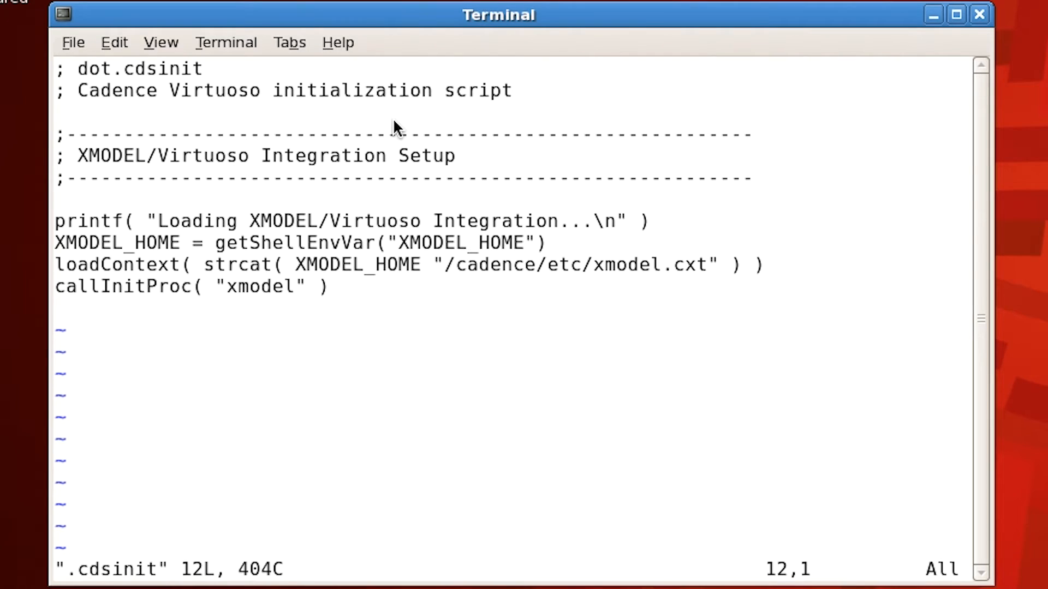
text(:q)
key(Return)
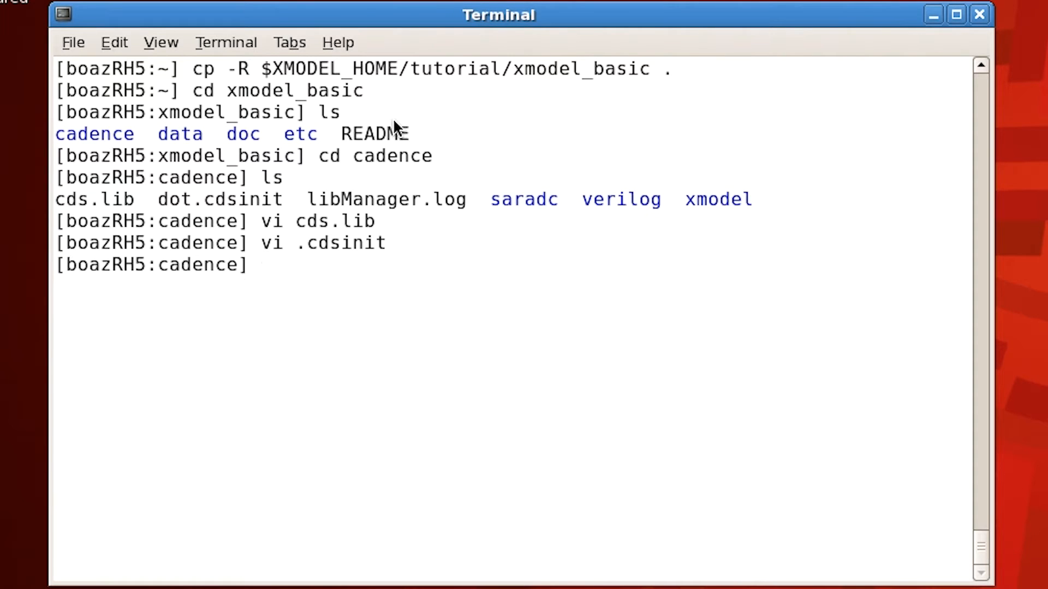
Step: Launch virtuoso as a background process from the cadence directory
text(virtuoso)
key(BackSpace)
key(BackSpace)
text(oso )
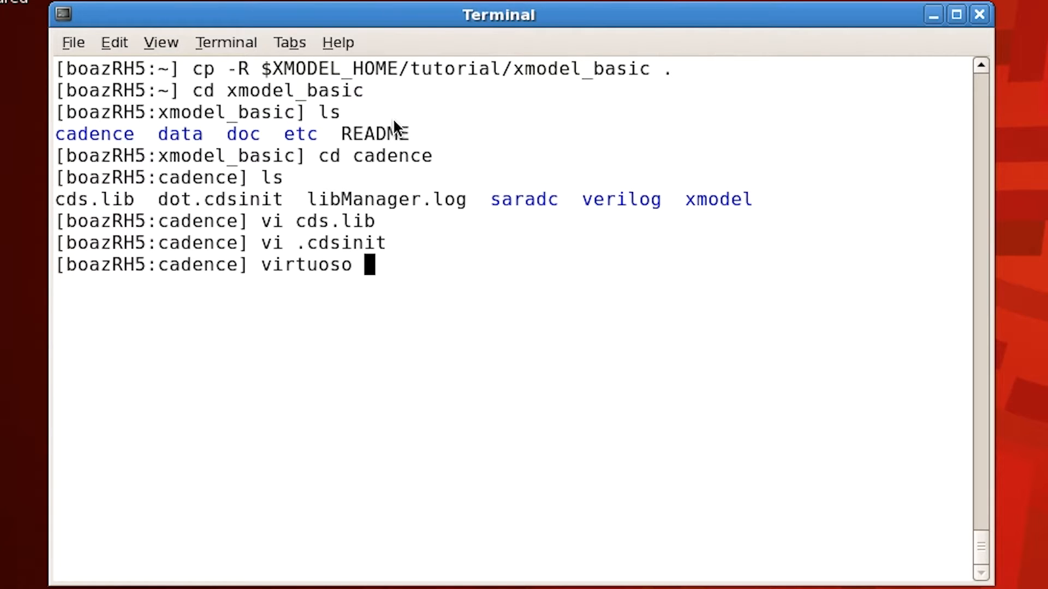
text(&)
key(Return)
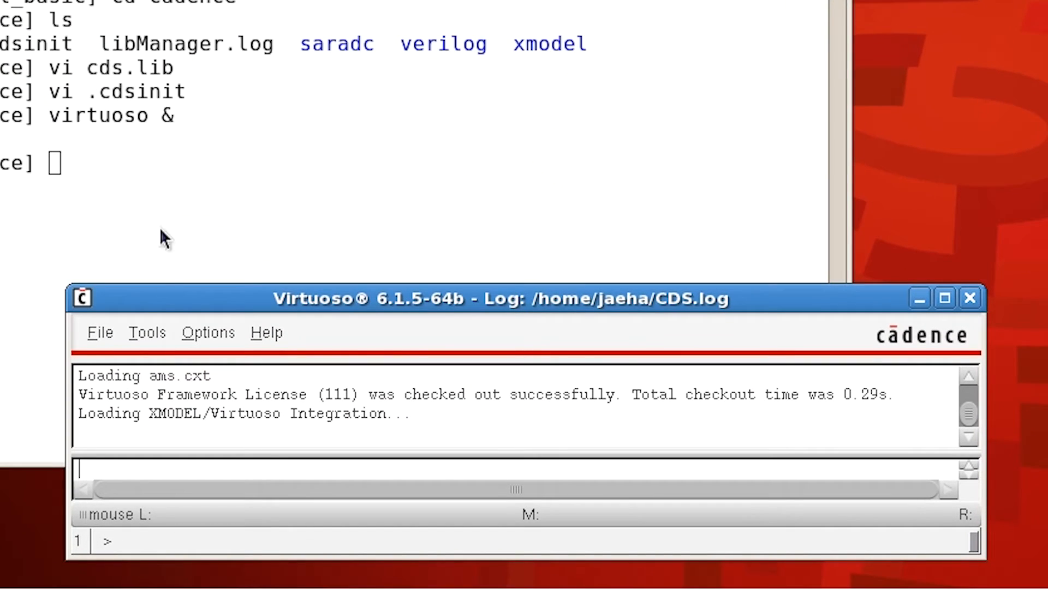
Step: Open the Library Manager and list the cells of the xmodel_prims library
click(147, 333)
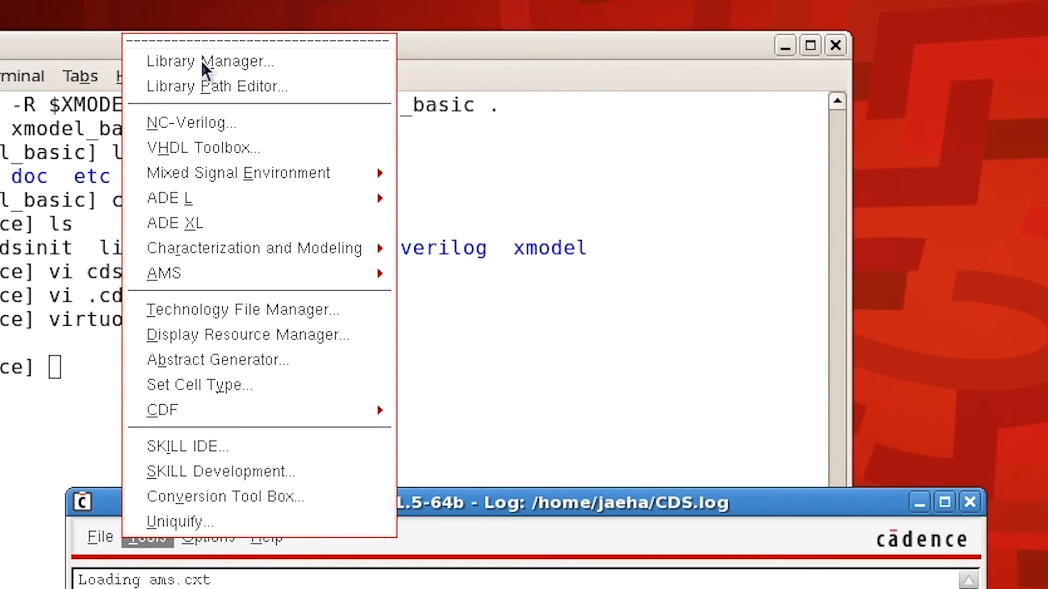
click(201, 61)
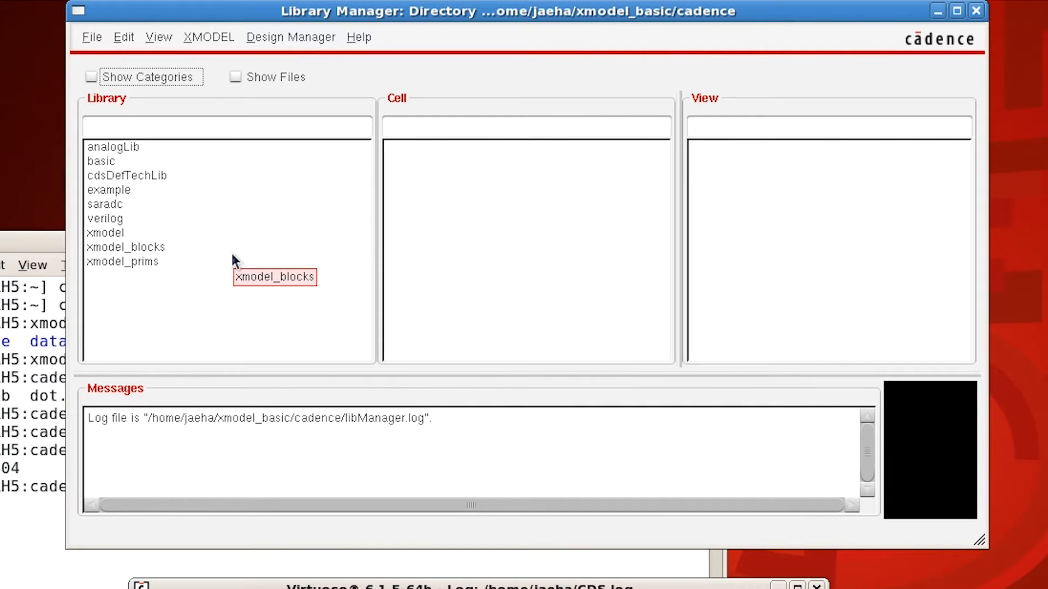
click(155, 261)
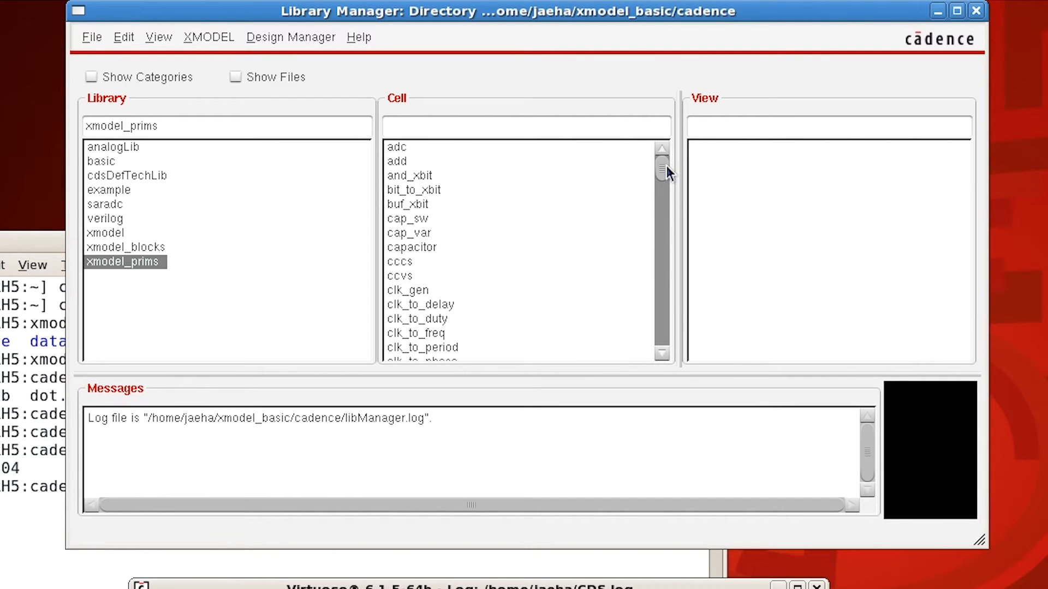
mouse_move(666, 166)
mouse_down()
mouse_move(664, 330)
mouse_move(664, 159)
mouse_up()
Step: Show the cell categories of xmodel_prims and browse the Circuits, DomainTrans and Function categories
click(91, 76)
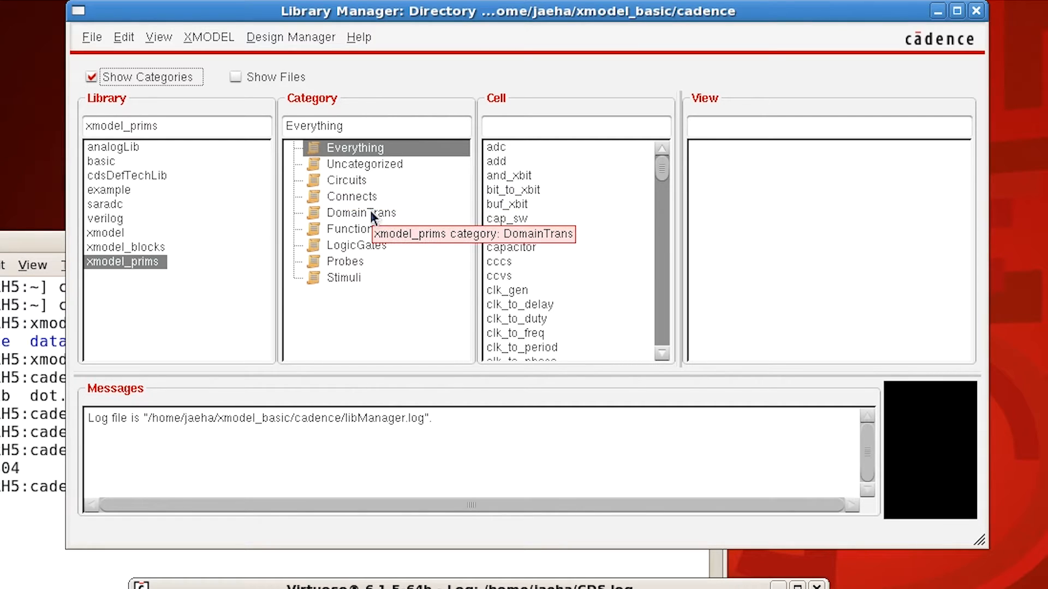
click(392, 182)
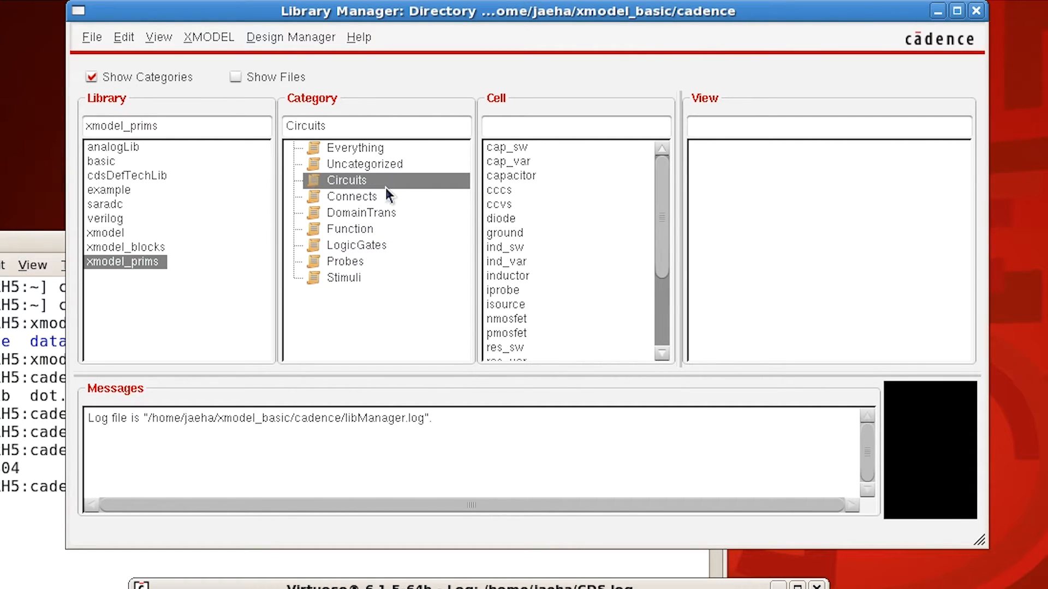
click(385, 191)
click(379, 212)
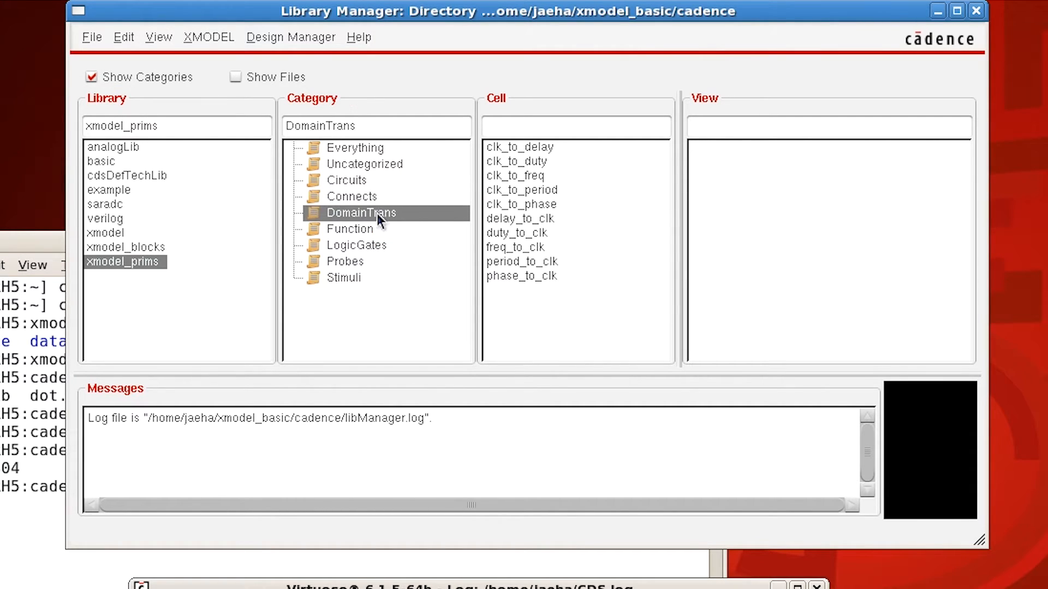
click(368, 227)
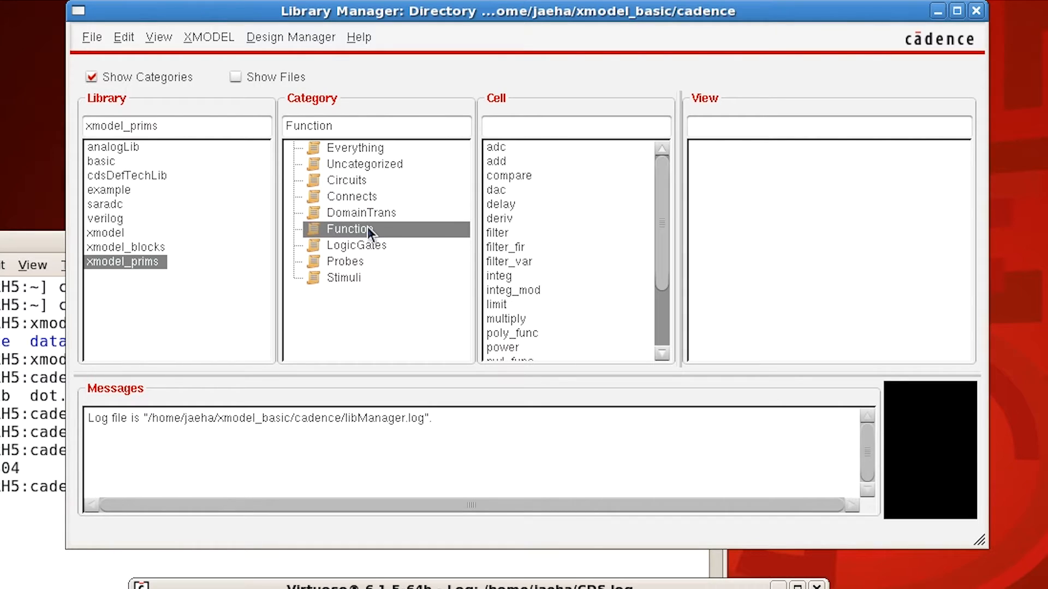
Step: Open the doc view of the add cell in the Function category and skim its documentation page
click(507, 163)
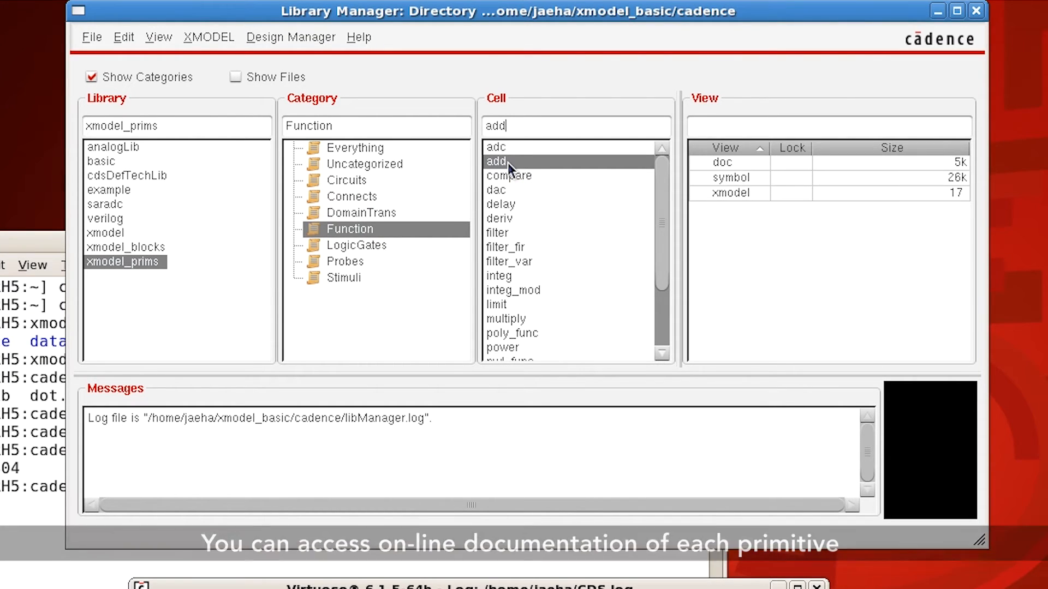
click(740, 164)
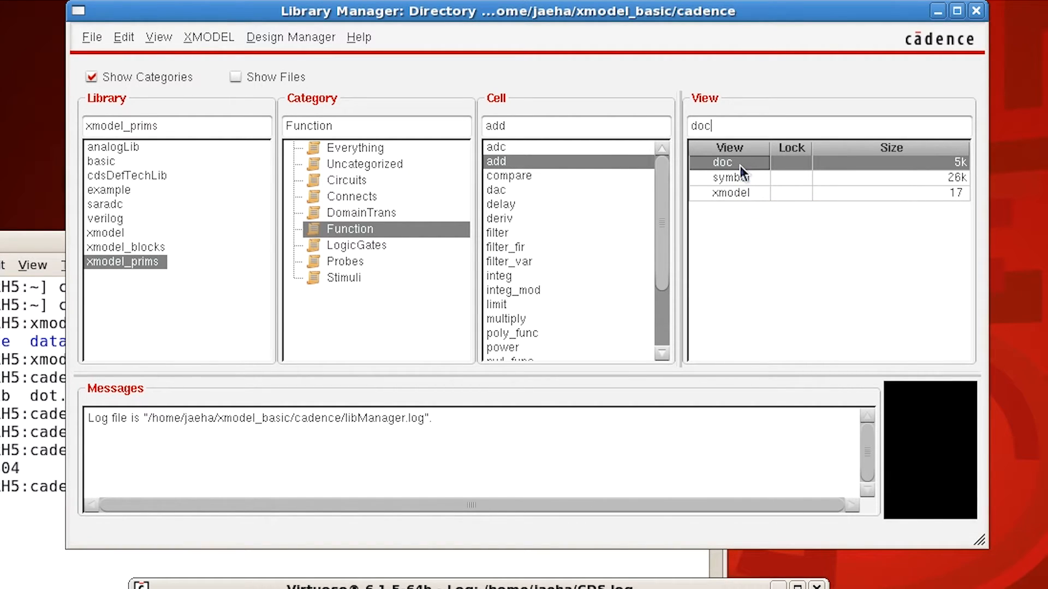
double_click(740, 166)
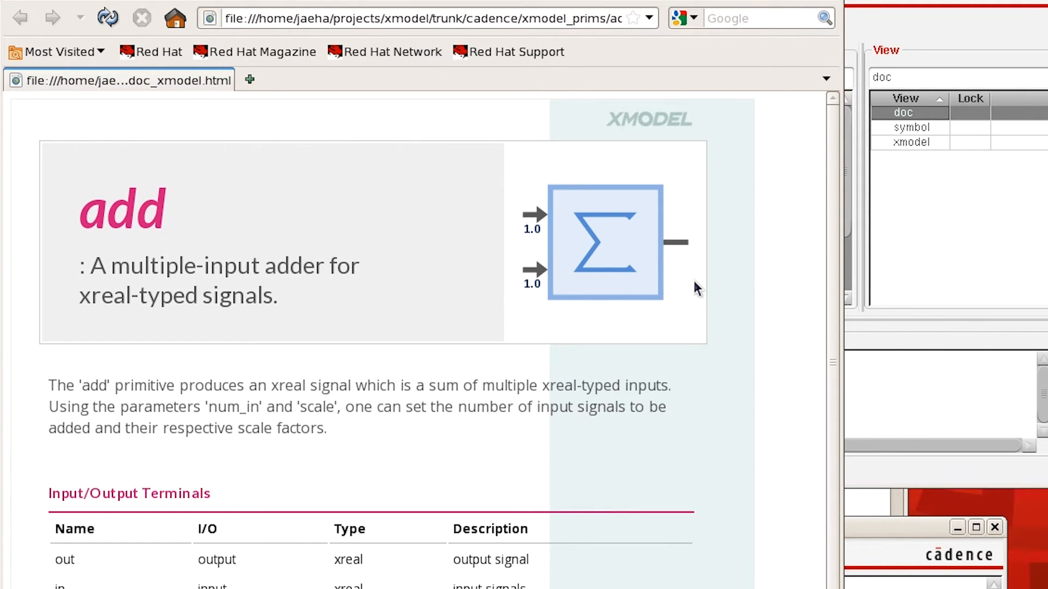
scroll(694, 282, down, 3)
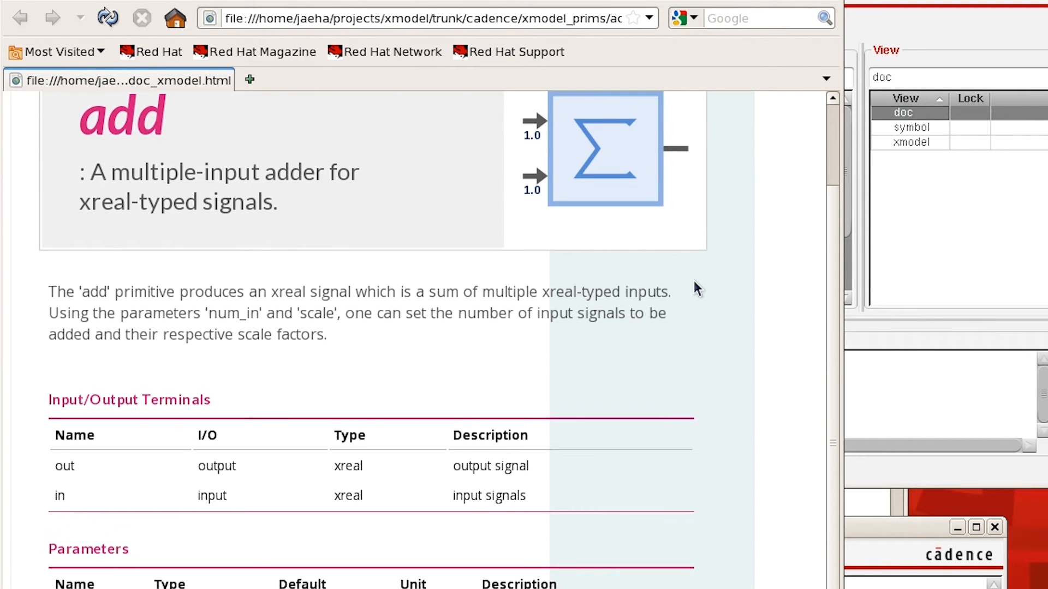
scroll(694, 282, up, 3)
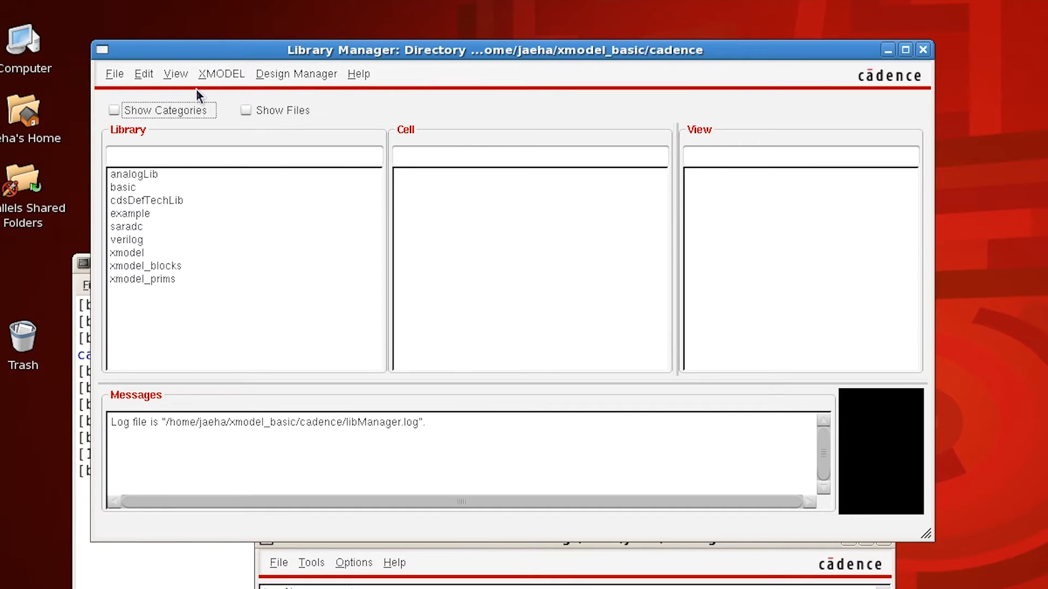
Step: Create a new library named sandbox in the cadence directory, specifying that no process information is needed
click(109, 73)
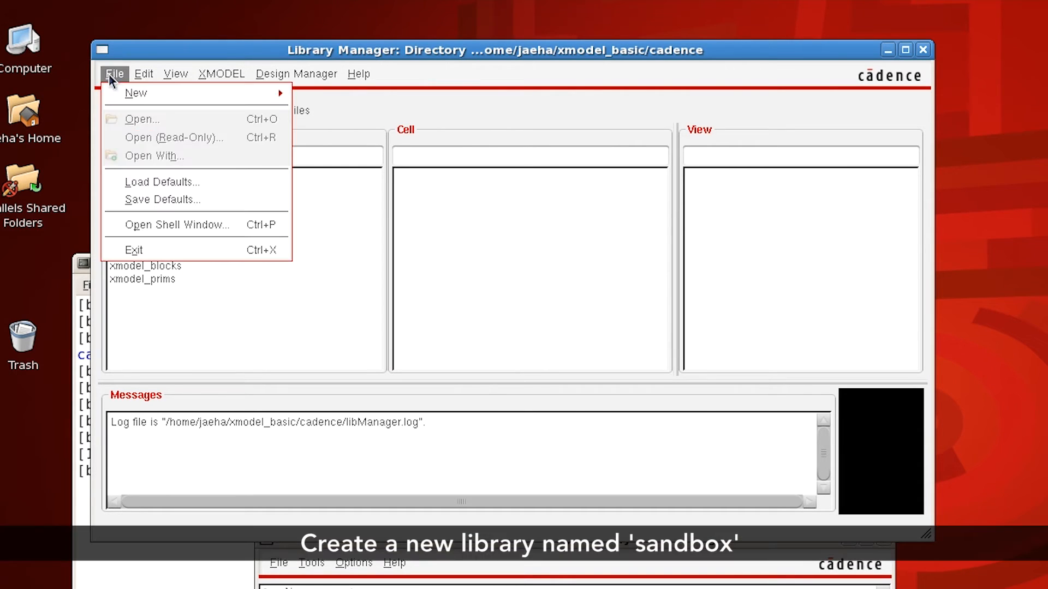
mouse_move(122, 94)
click(328, 100)
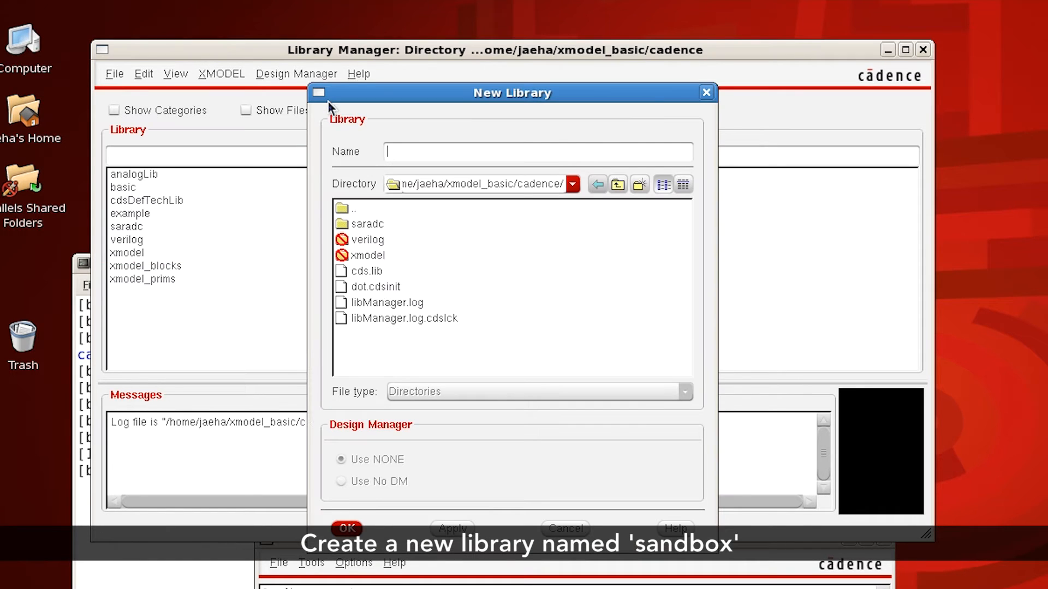
text(sandbox)
key(Return)
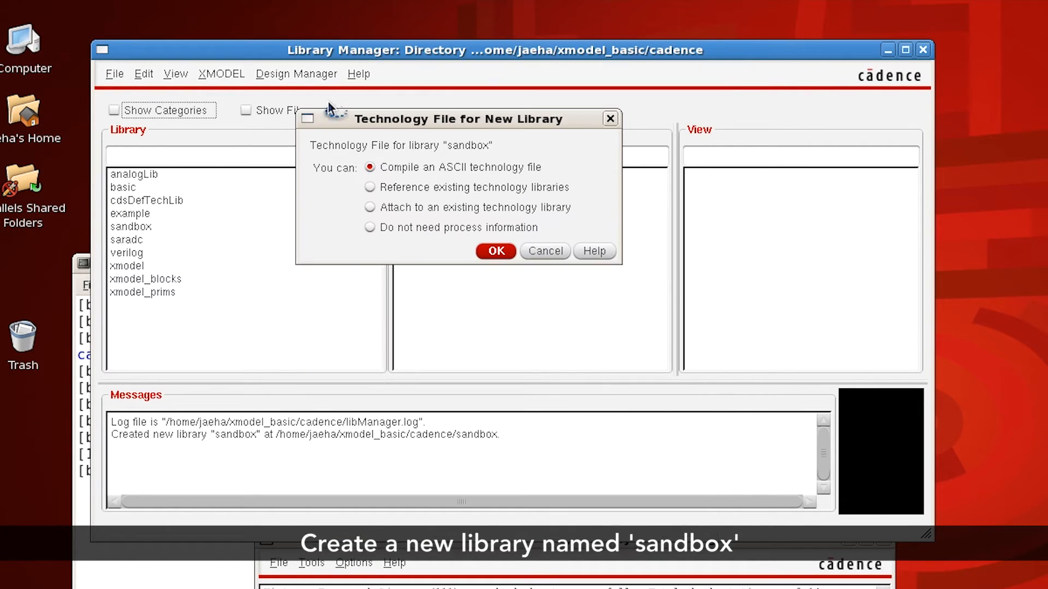
click(371, 228)
click(511, 250)
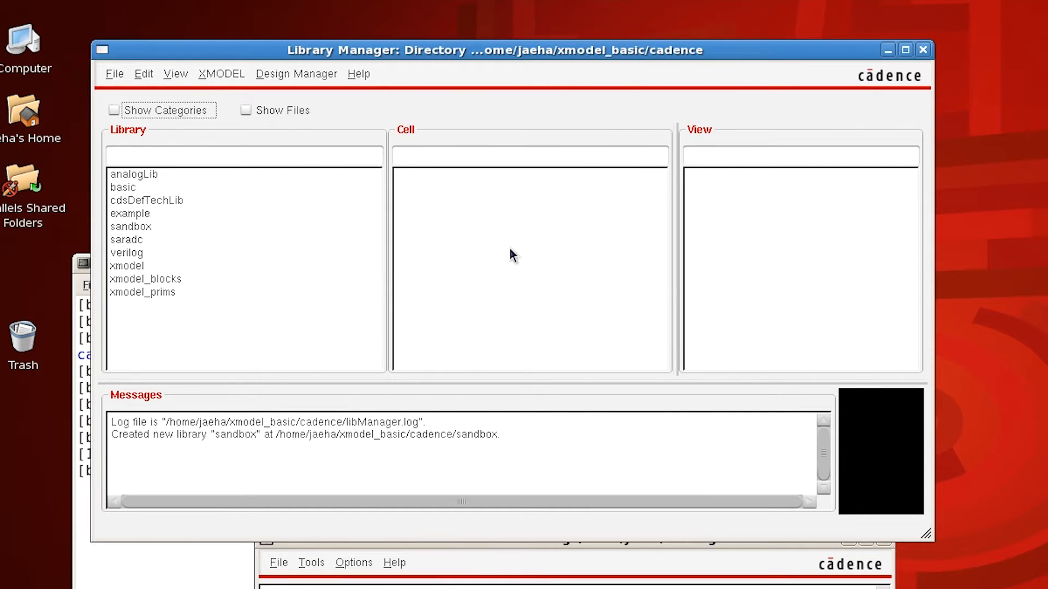
Step: Create a new schematic cellview named castle in the sandbox library
click(152, 227)
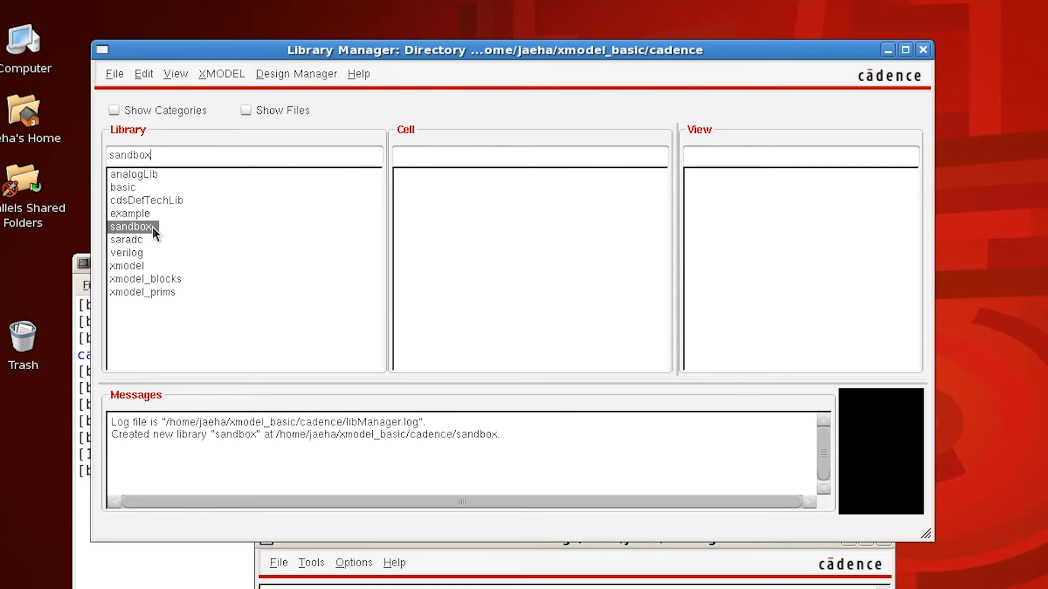
click(110, 76)
mouse_move(157, 94)
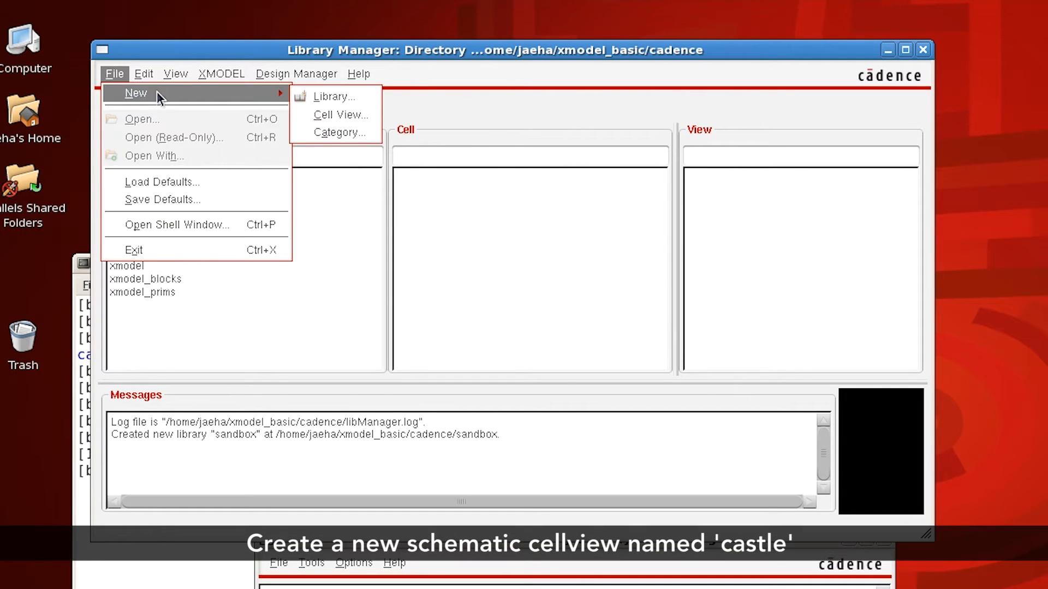
click(334, 110)
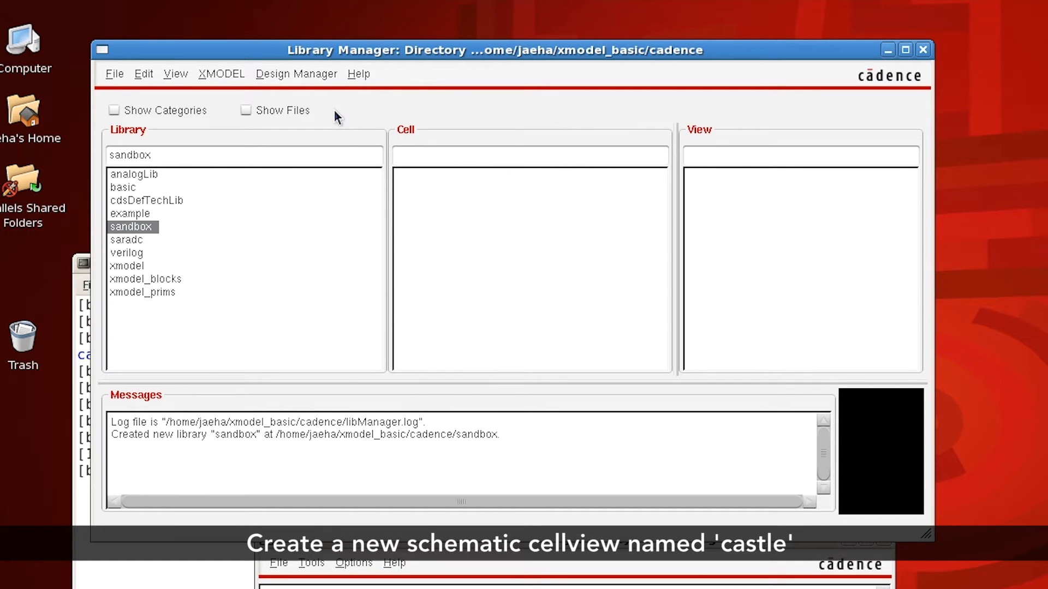
drag(332, 49, 426, 36)
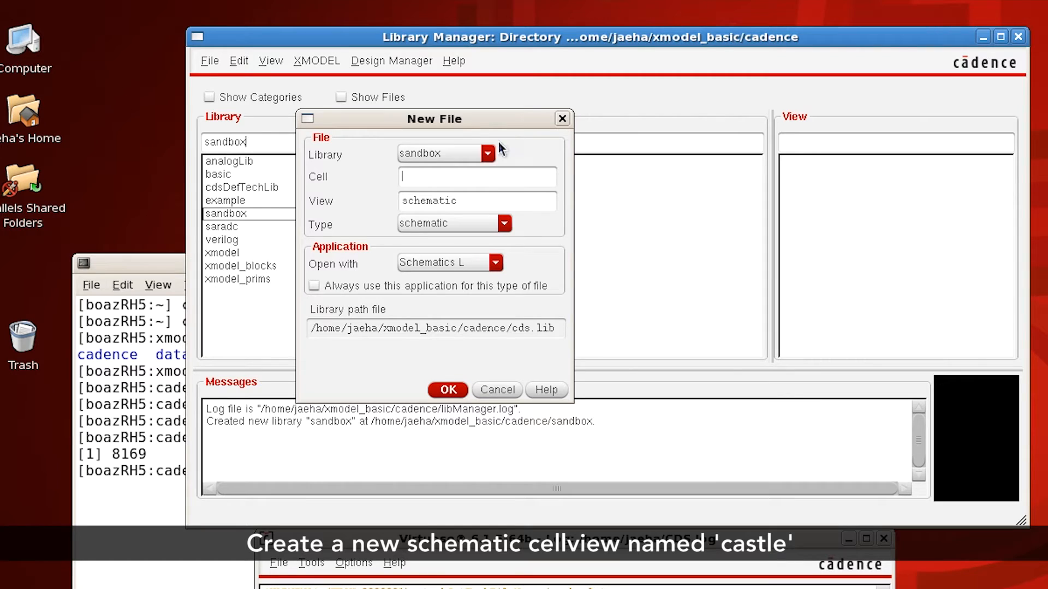
click(497, 171)
text(castle)
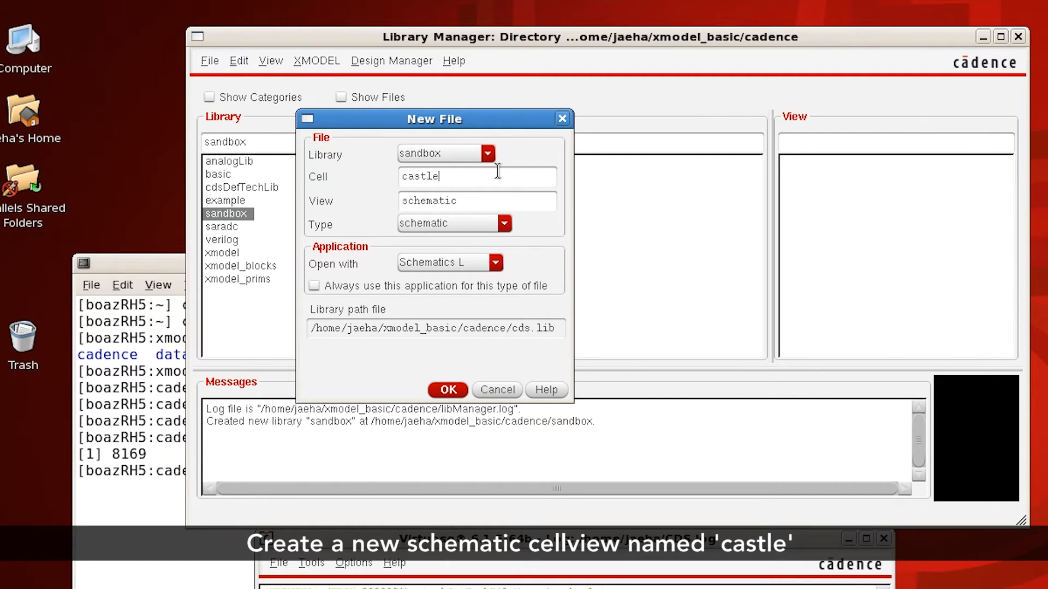
key(Return)
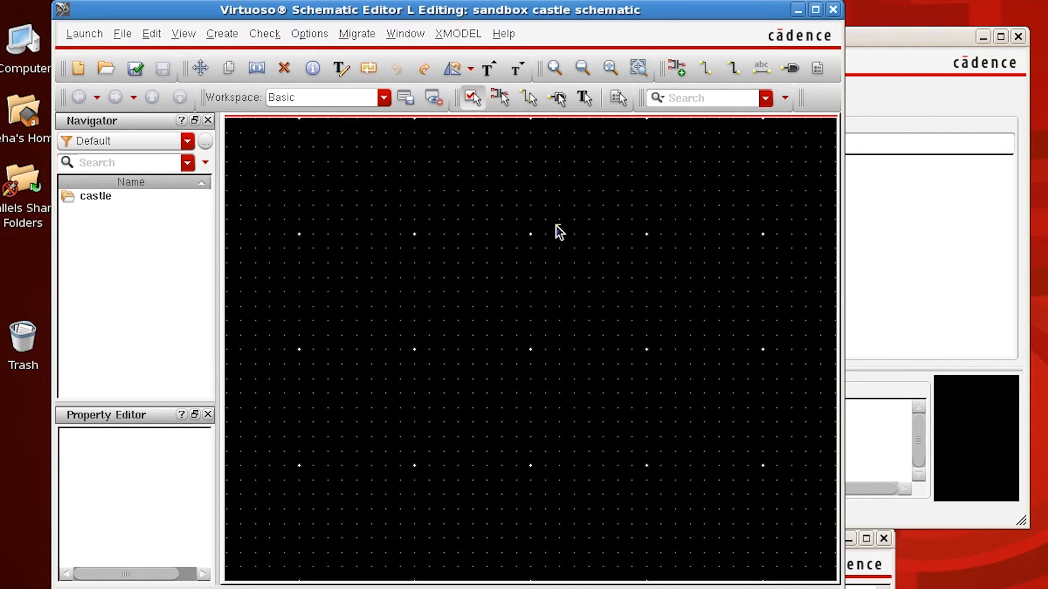
Step: Start adding an instance and choose the sin_gen symbol from the Stimuli category of the xmodel_prims library
click(233, 39)
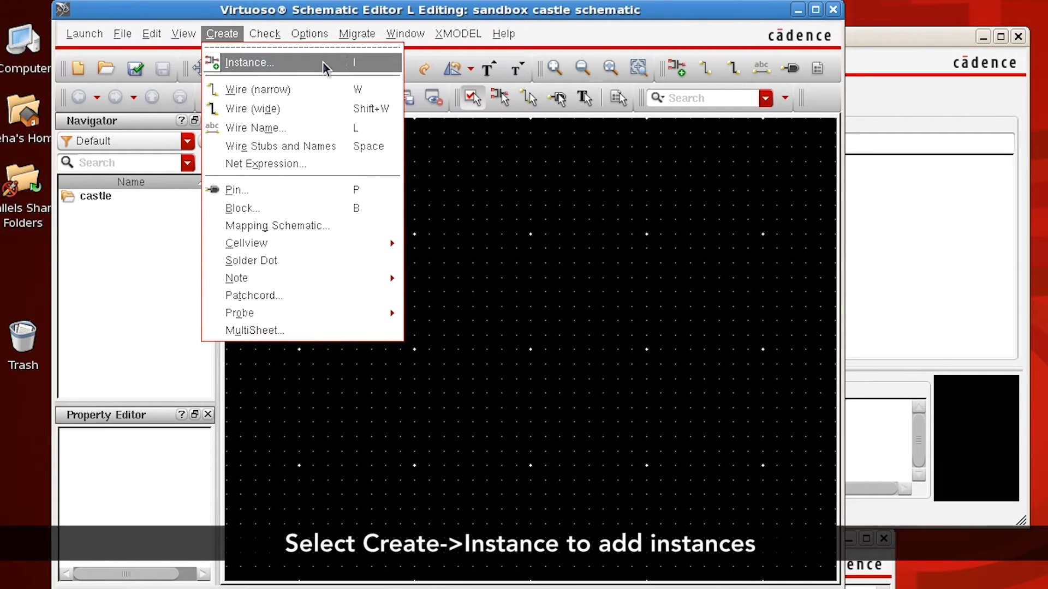
click(359, 75)
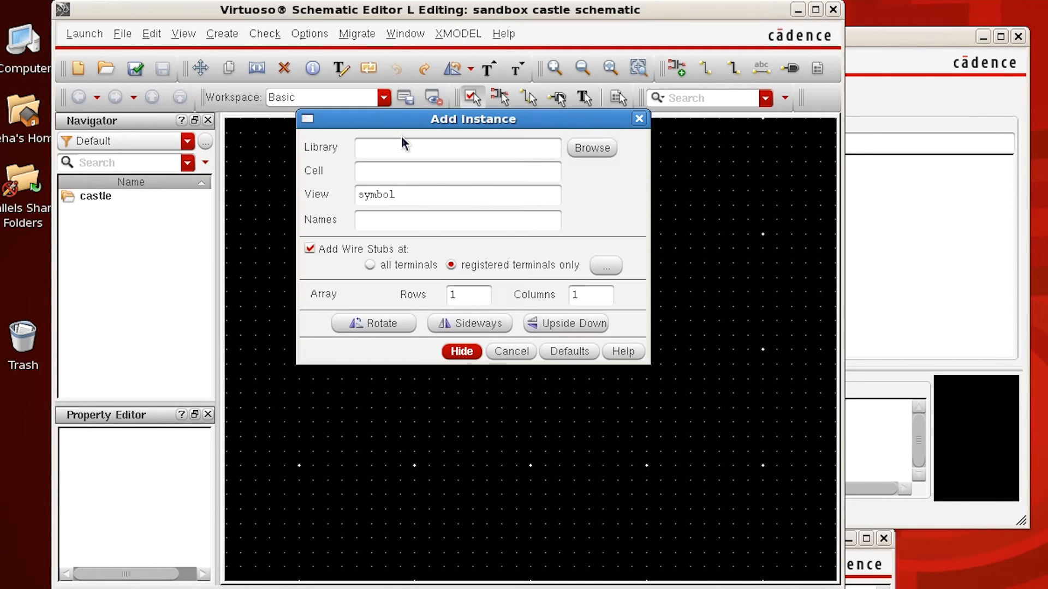
click(590, 146)
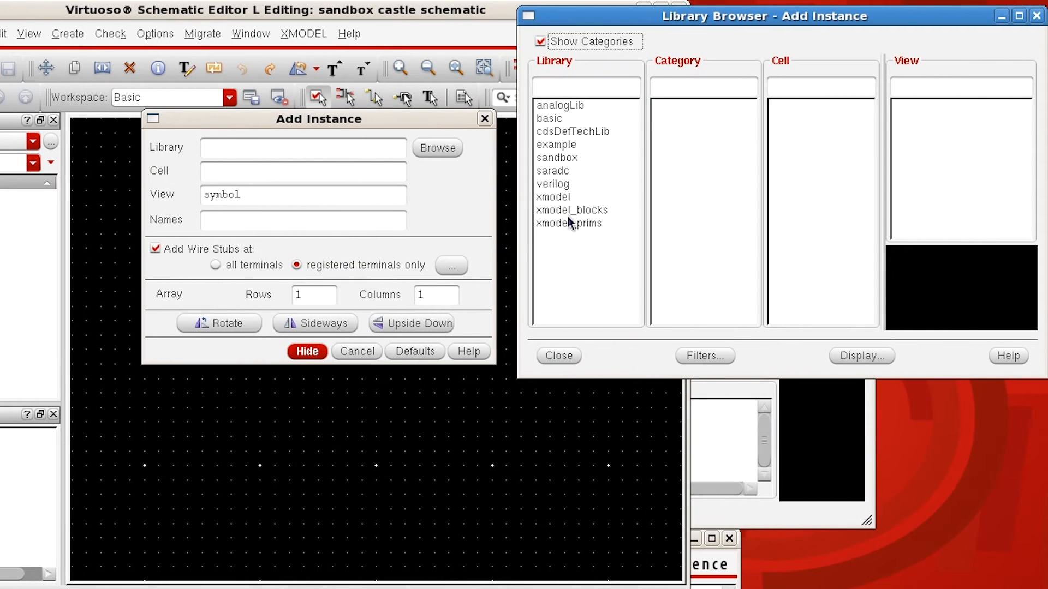
click(568, 223)
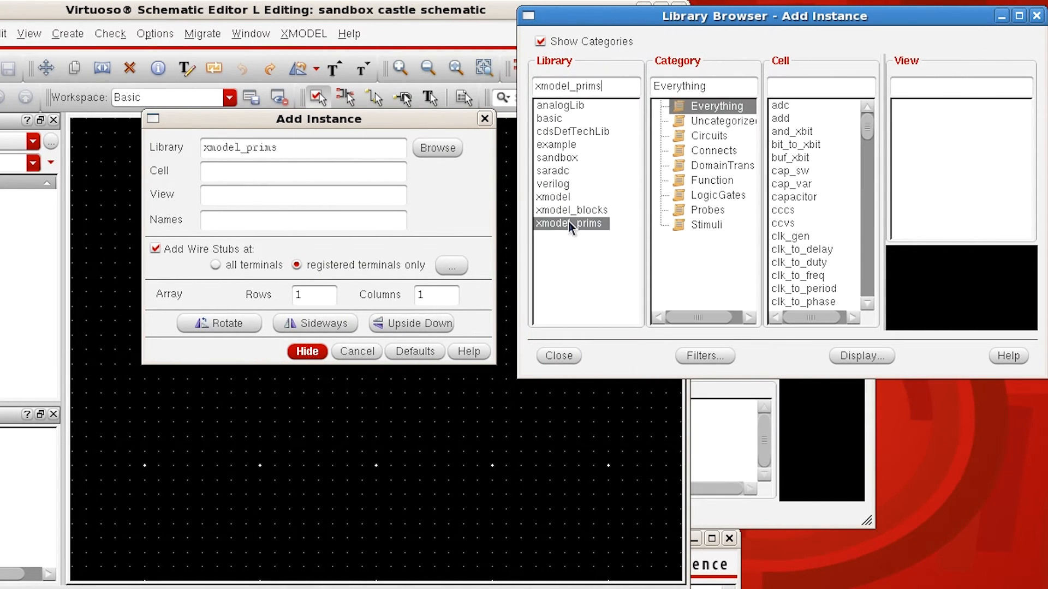
click(707, 225)
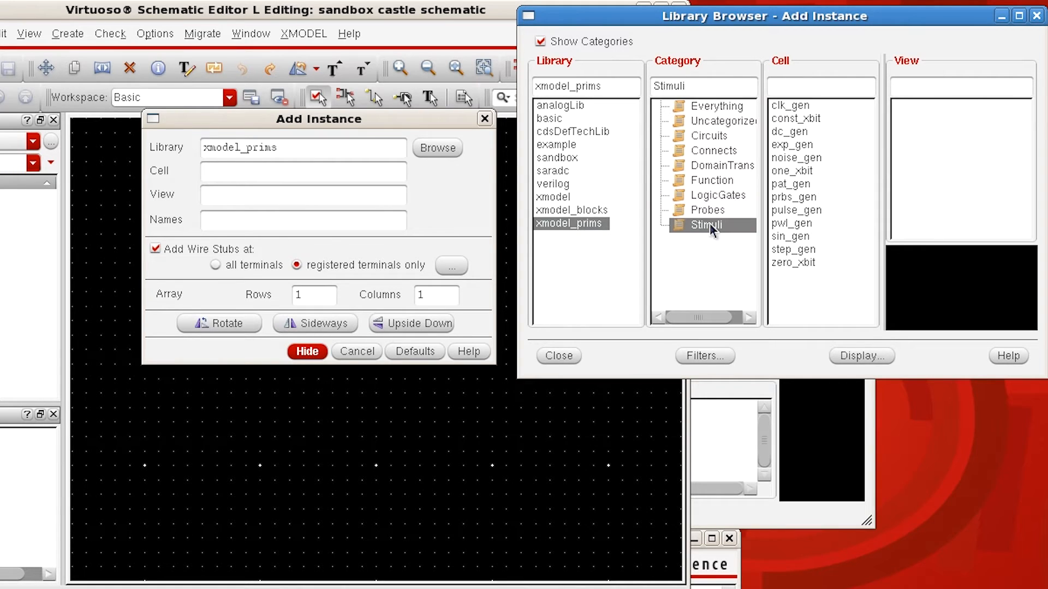
click(791, 236)
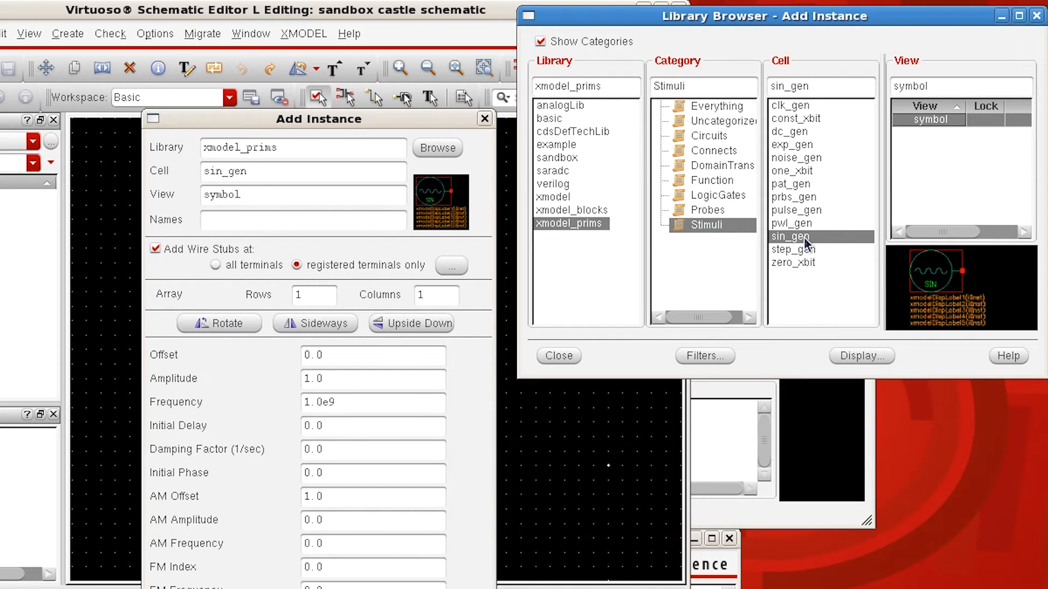
click(573, 356)
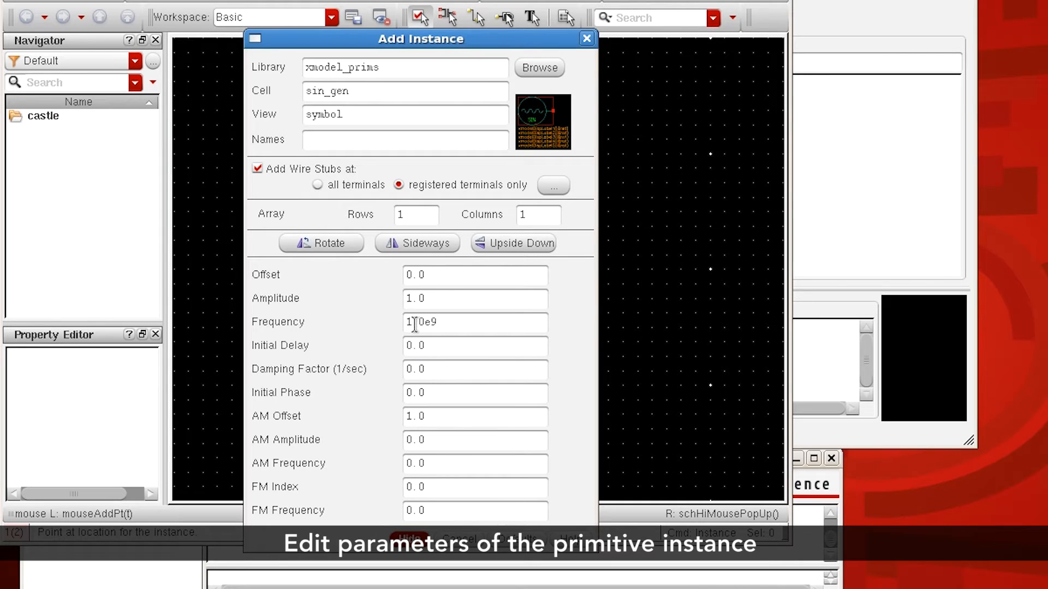
Step: Set the new sin_gen instance's frequency to 300M and its amplitude to 0.2
drag(444, 322, 374, 326)
text(300M)
click(434, 299)
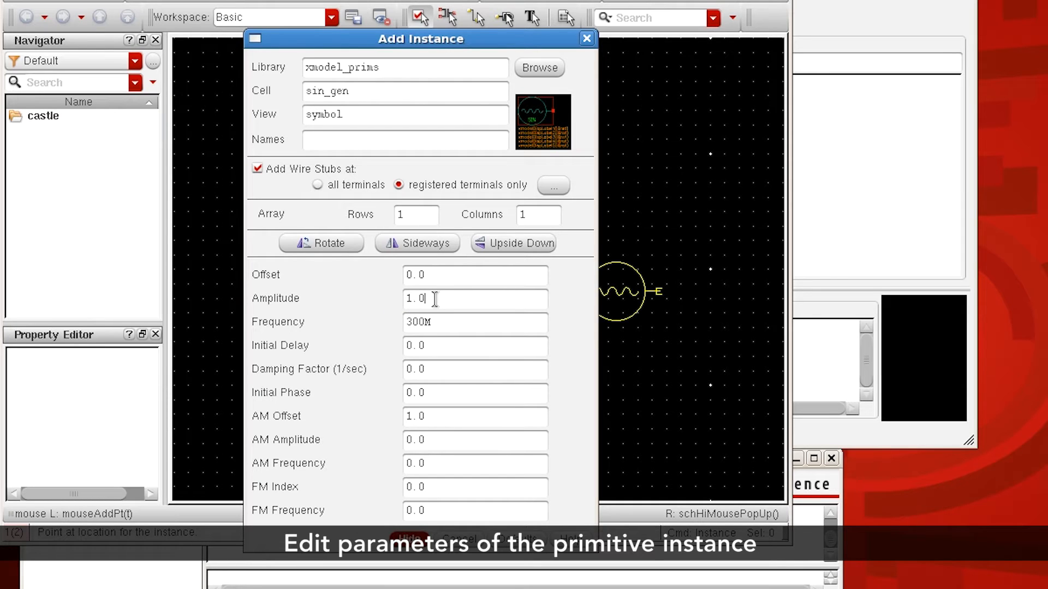
key(BackSpace)
key(BackSpace)
key(BackSpace)
text(0.2)
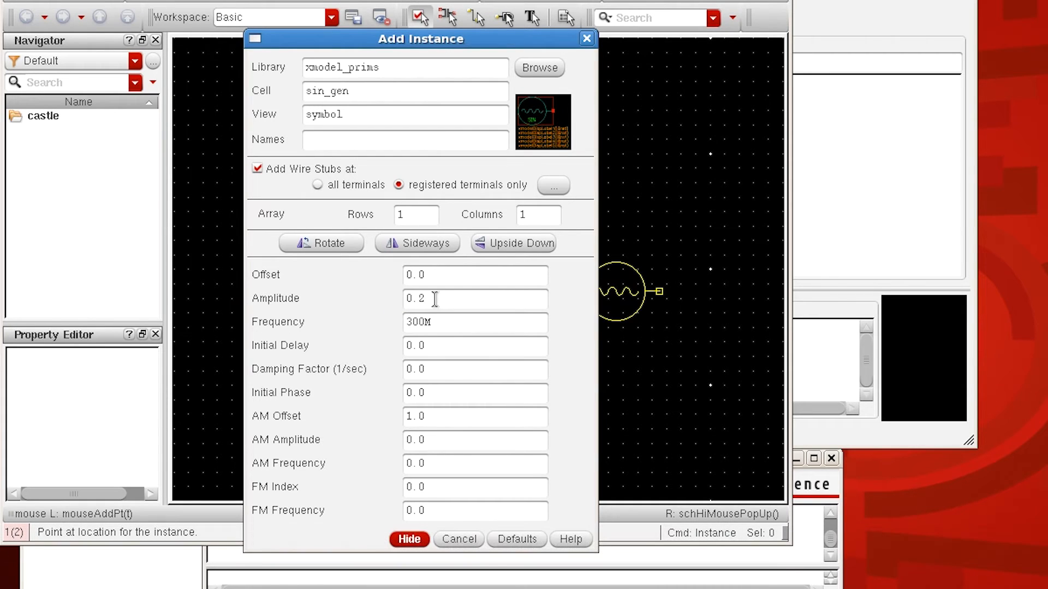
key(Return)
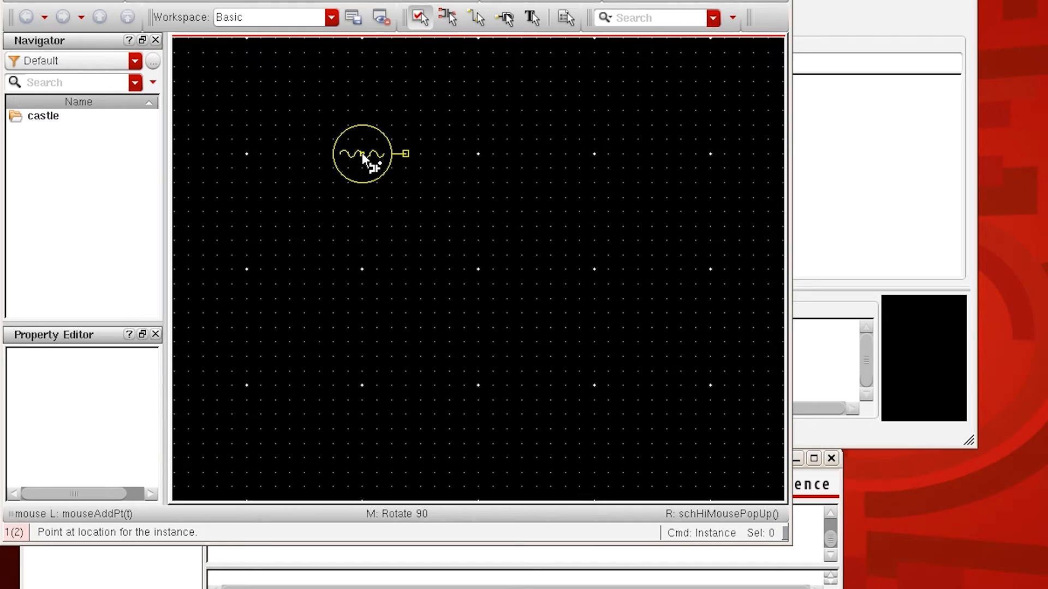
Step: Place two sin_gen instances in the schematic, the second directly below the first
click(362, 154)
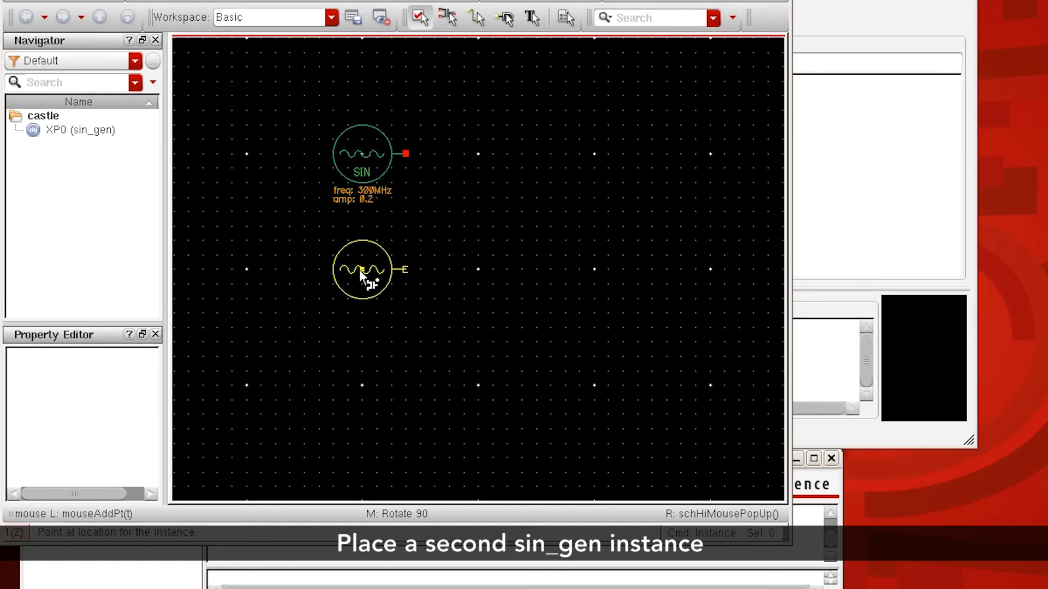
click(359, 270)
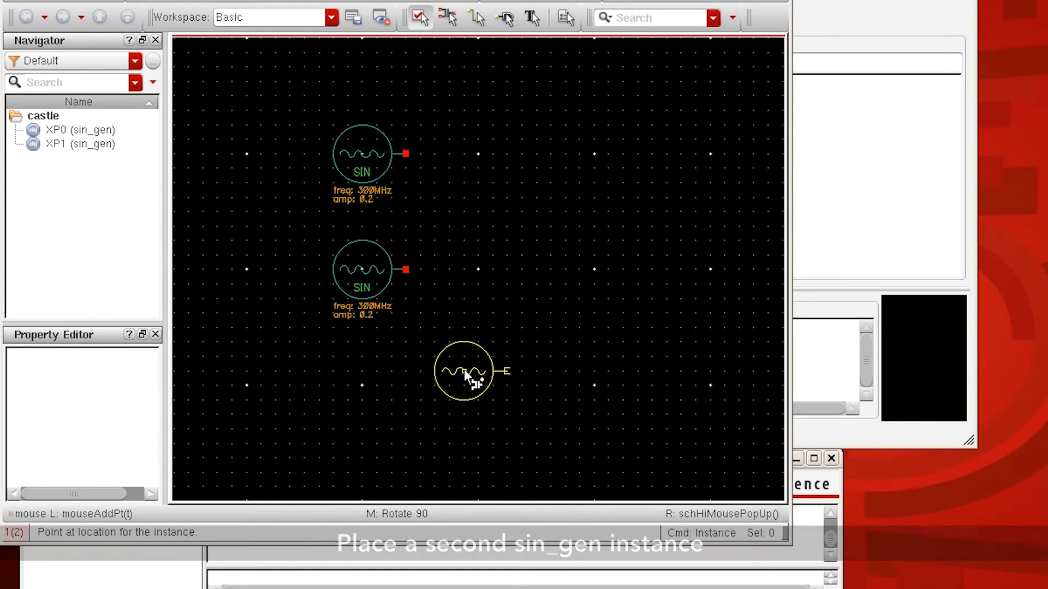
key(Escape)
Step: Edit the lower sin_gen instance's properties, setting its amplitude to 1.0 and its frequency to 28M
click(374, 276)
key(q)
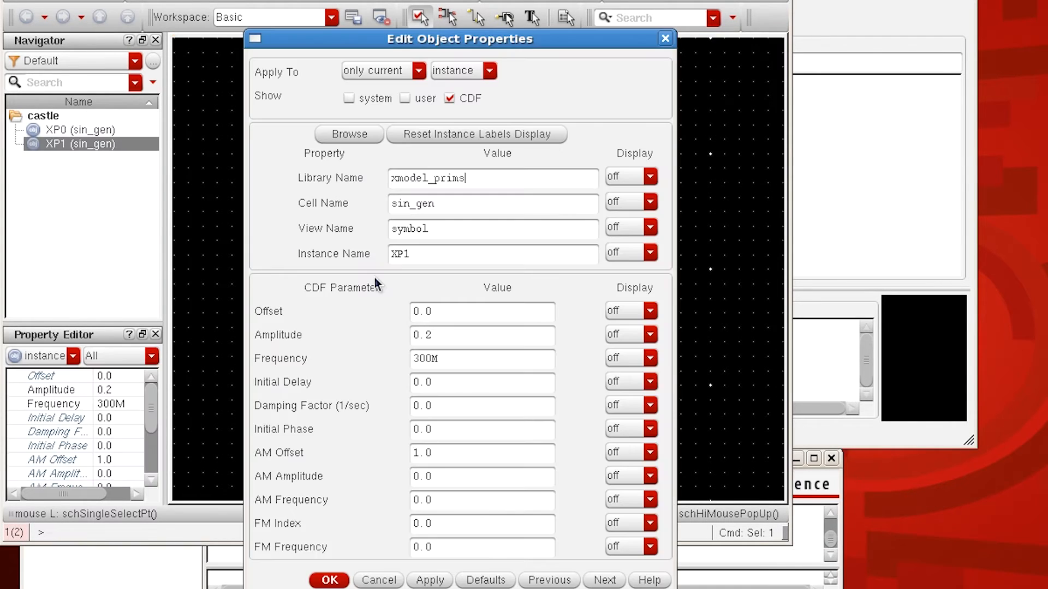
click(448, 341)
key(BackSpace)
key(BackSpace)
key(BackSpace)
text(1.0)
key(Tab)
text(28M)
key(Return)
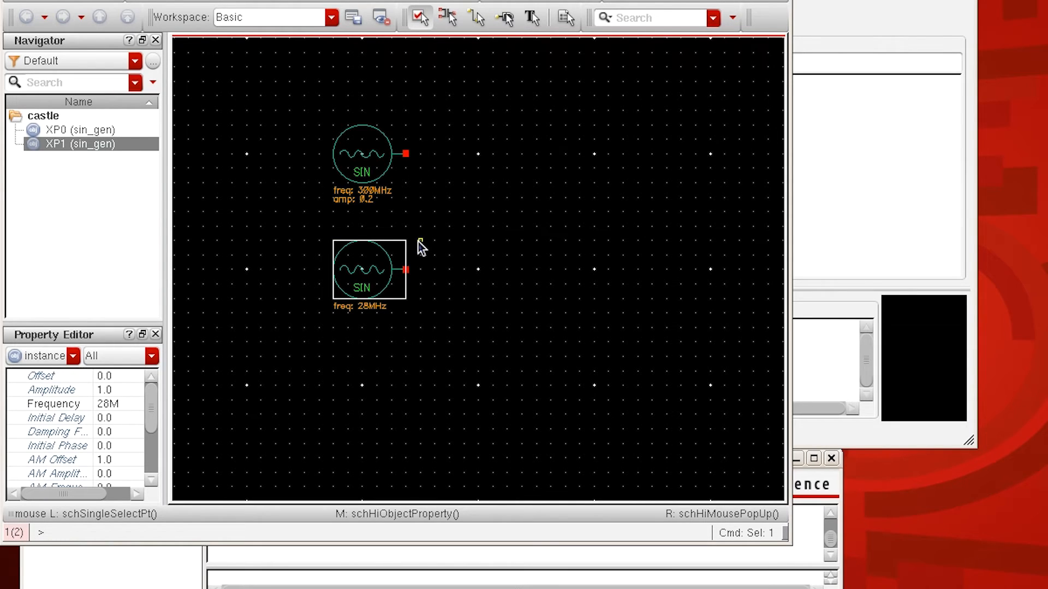
Step: Place an add instance from xmodel_prims to the right of the two sine sources, midway between them
key(i)
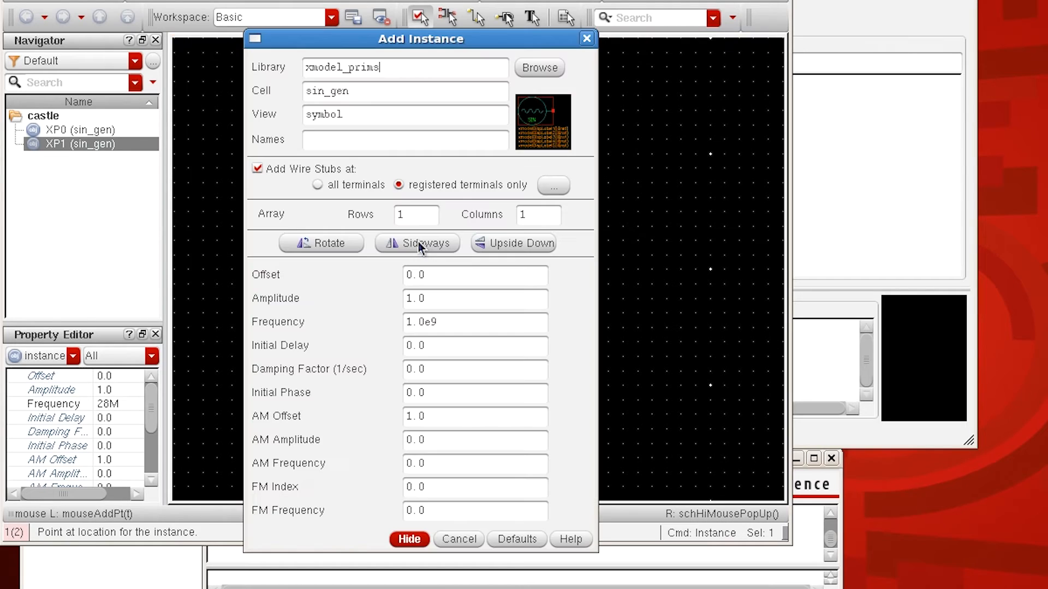
click(375, 95)
key(BackSpace)
key(BackSpace)
key(BackSpace)
key(BackSpace)
key(BackSpace)
key(BackSpace)
key(BackSpace)
text(add)
key(Tab)
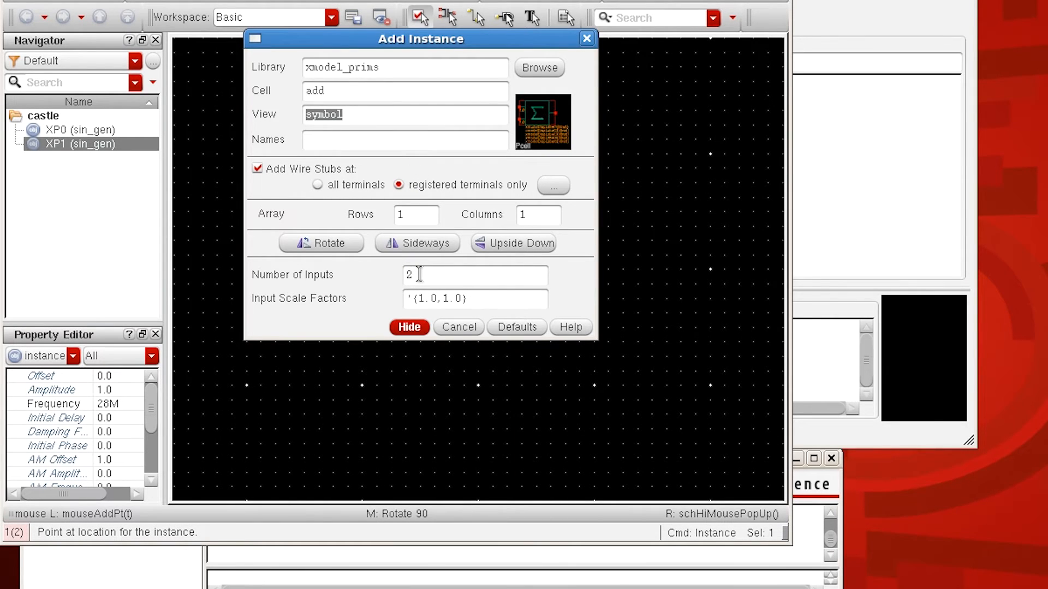
click(410, 325)
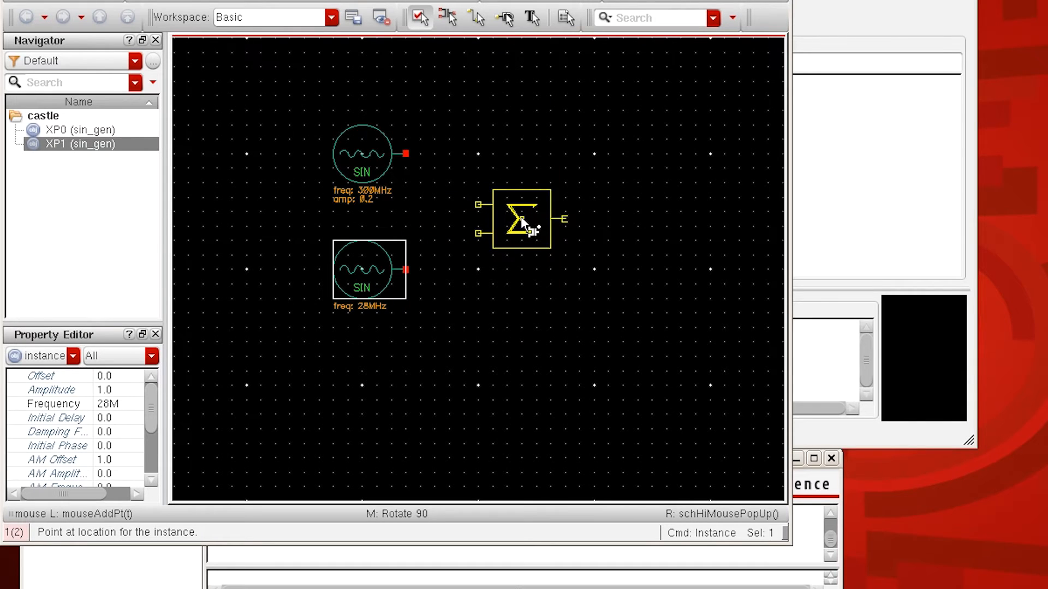
click(519, 210)
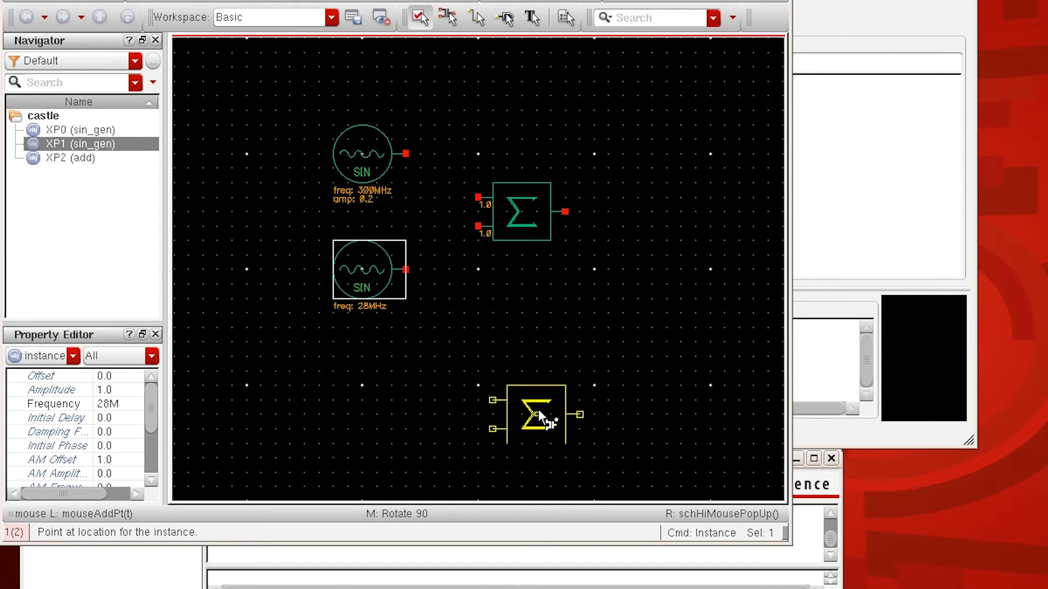
key(Escape)
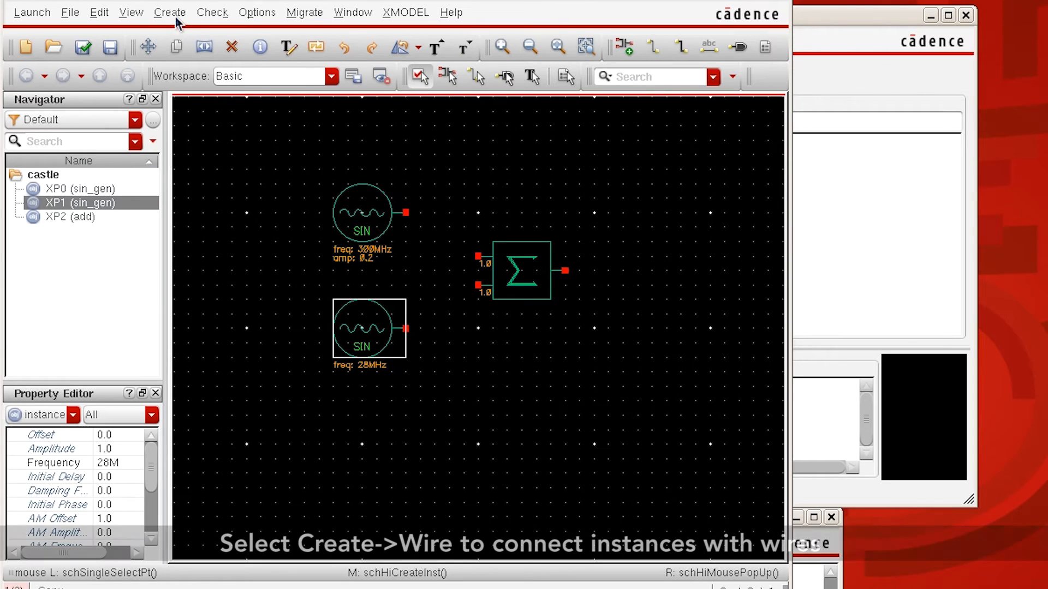
Step: Wire the upper sine source to the adder's upper input and the lower source to its lower input with narrow wires
click(175, 15)
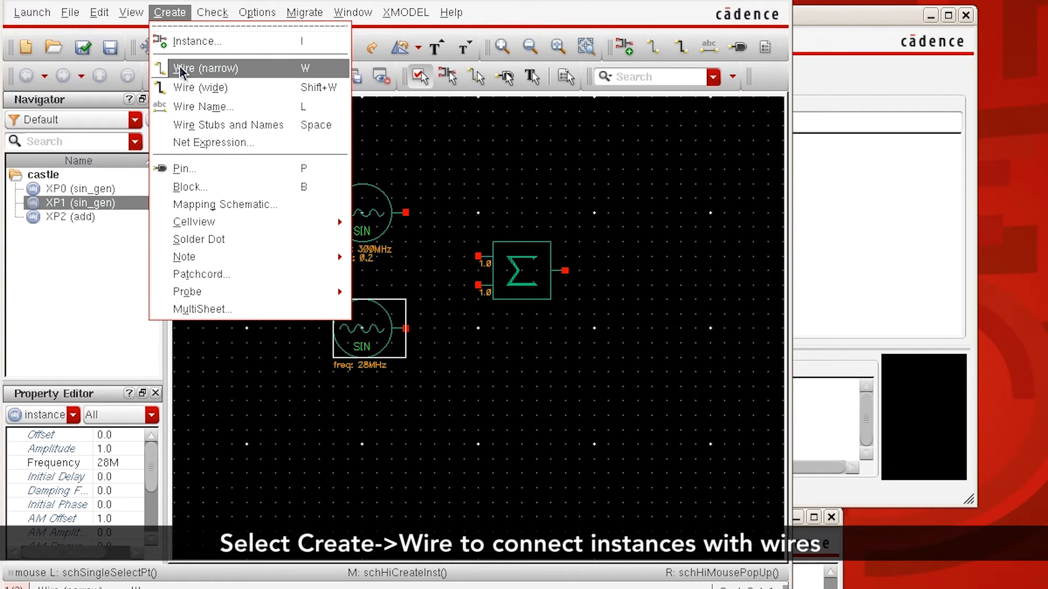
click(320, 69)
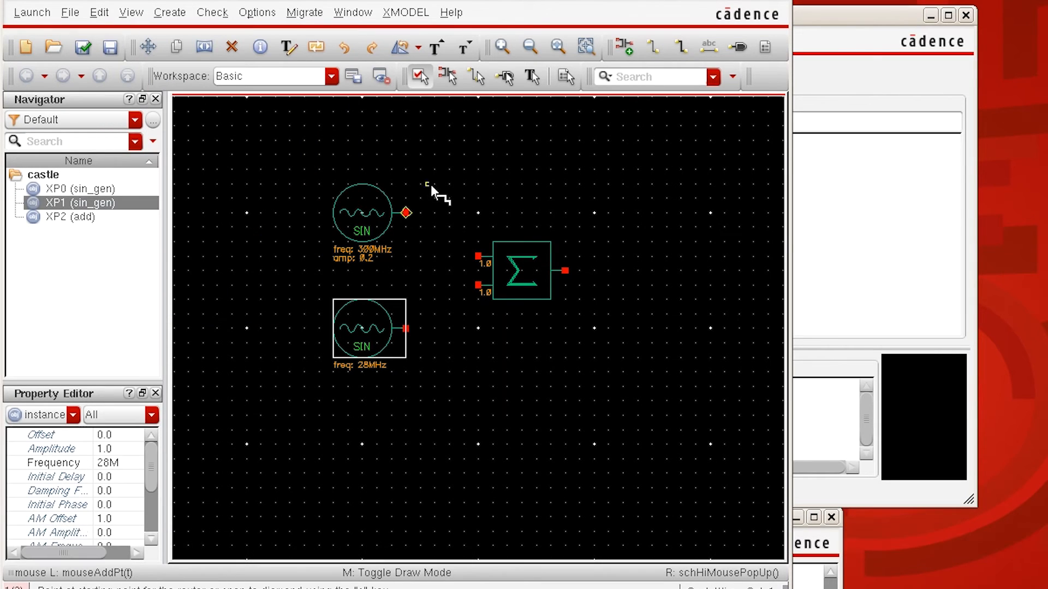
click(406, 213)
click(479, 255)
click(405, 328)
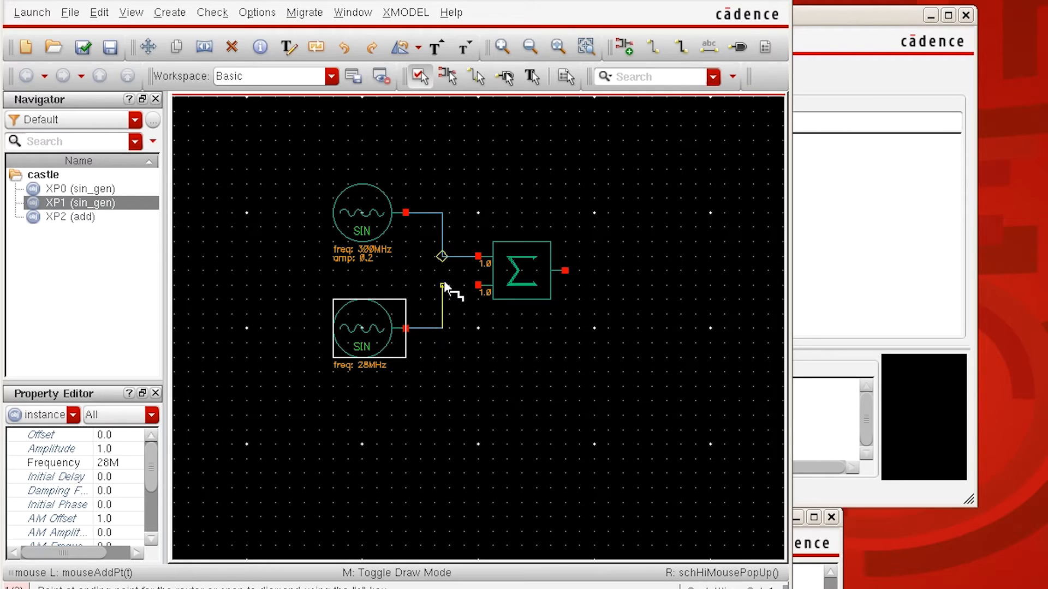
click(479, 285)
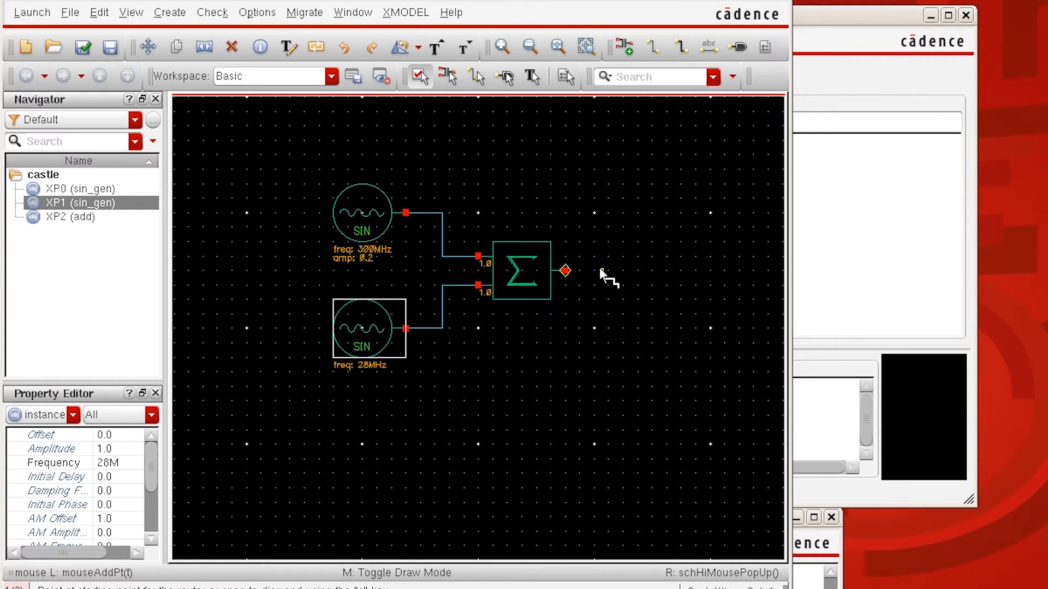
Step: Draw a short horizontal wire from the adder's output out to the right
click(565, 271)
click(609, 271)
key(Escape)
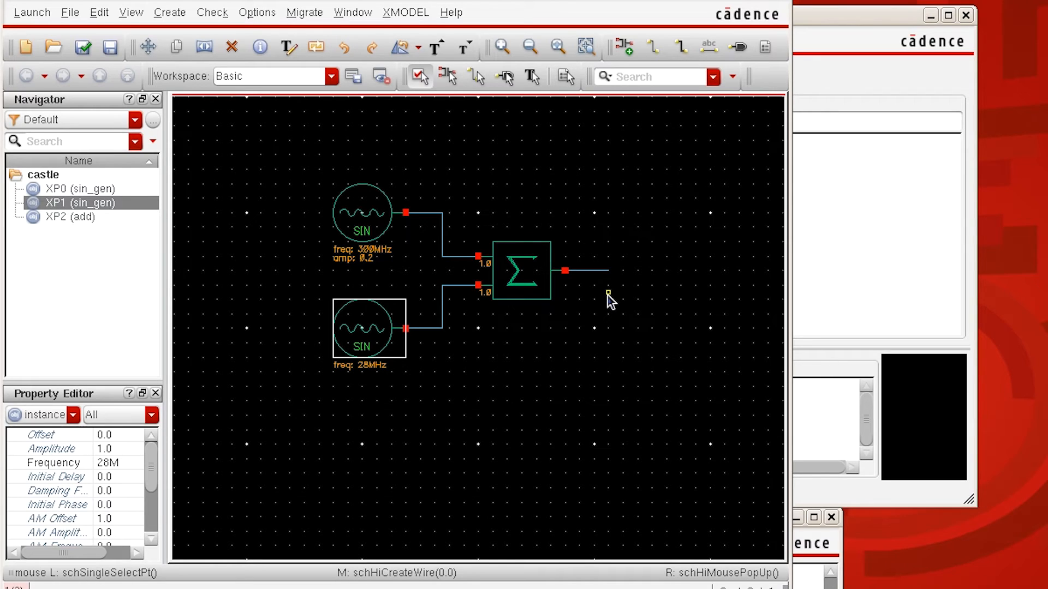
Step: Add an output pin named out at the free end of the adder's output wire
click(172, 17)
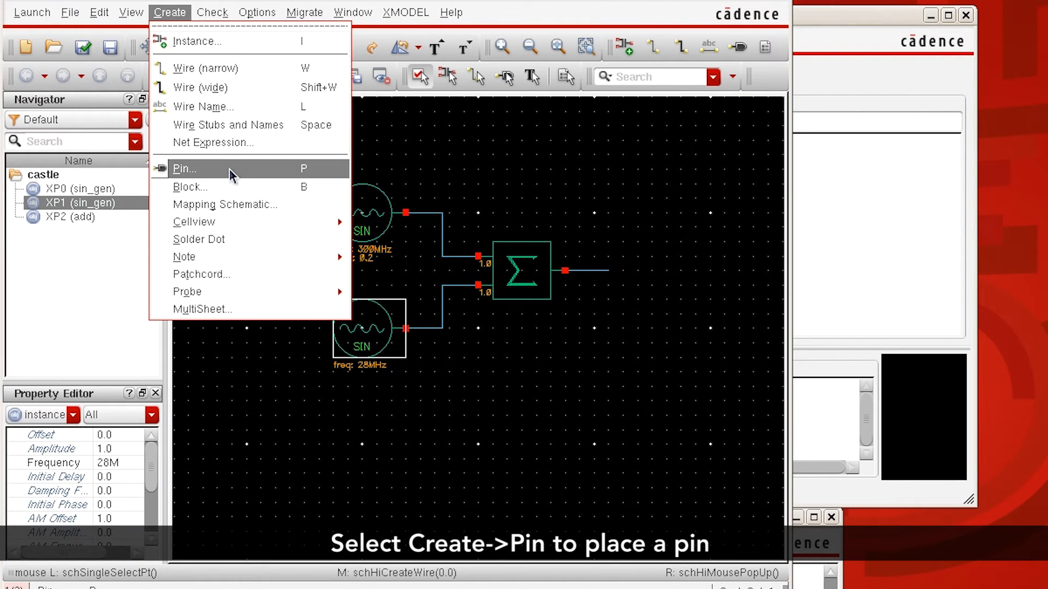
click(281, 168)
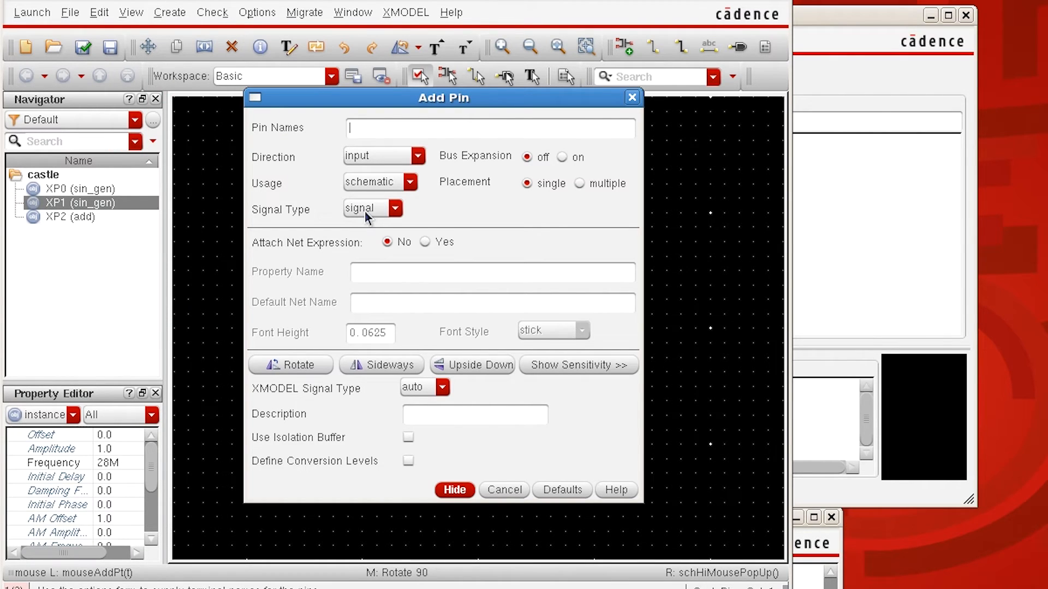
text(out)
click(373, 156)
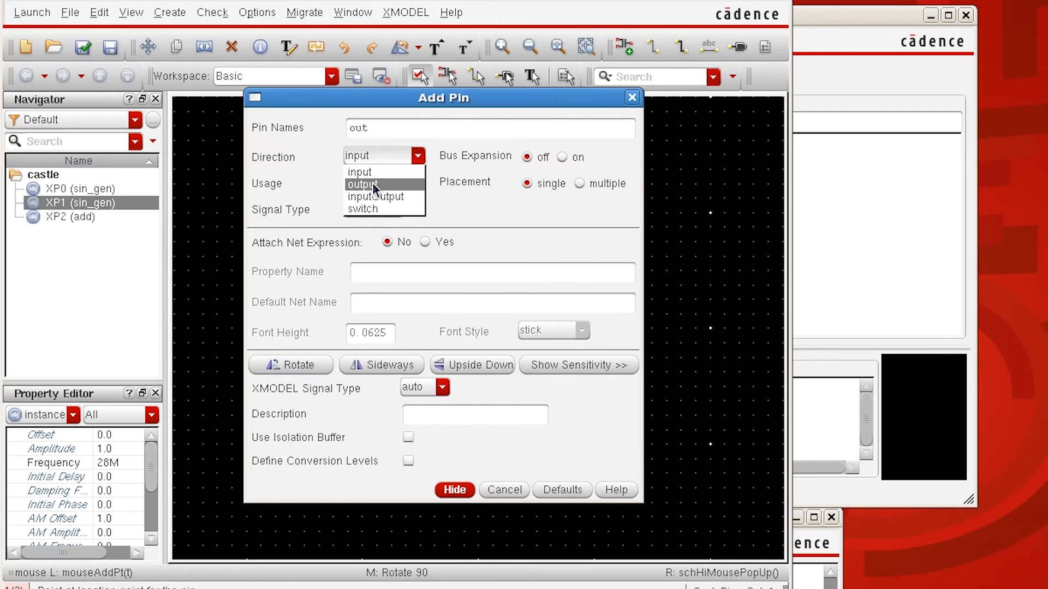
click(372, 184)
click(454, 490)
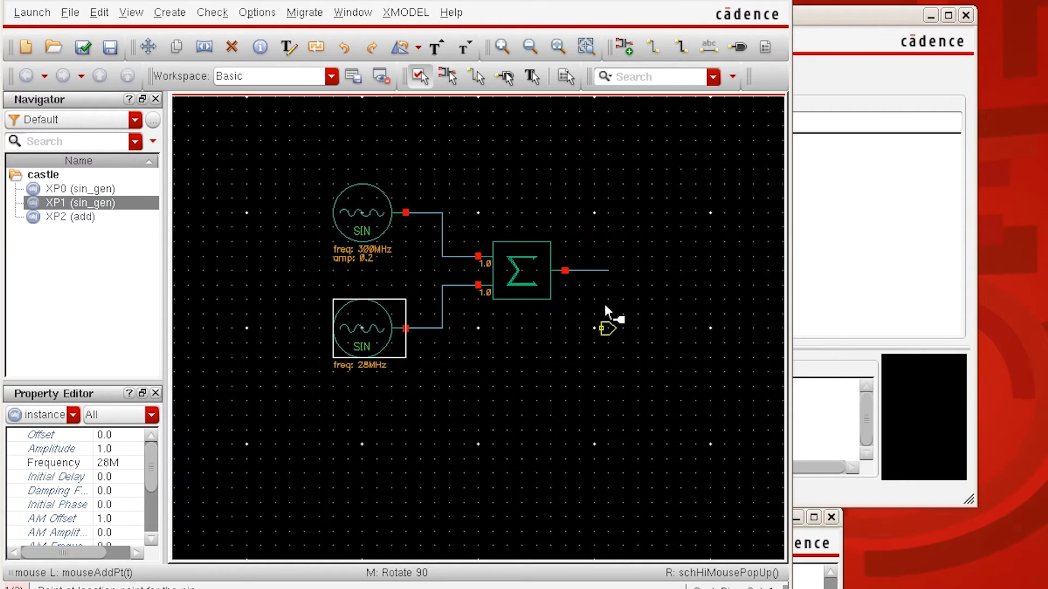
click(609, 270)
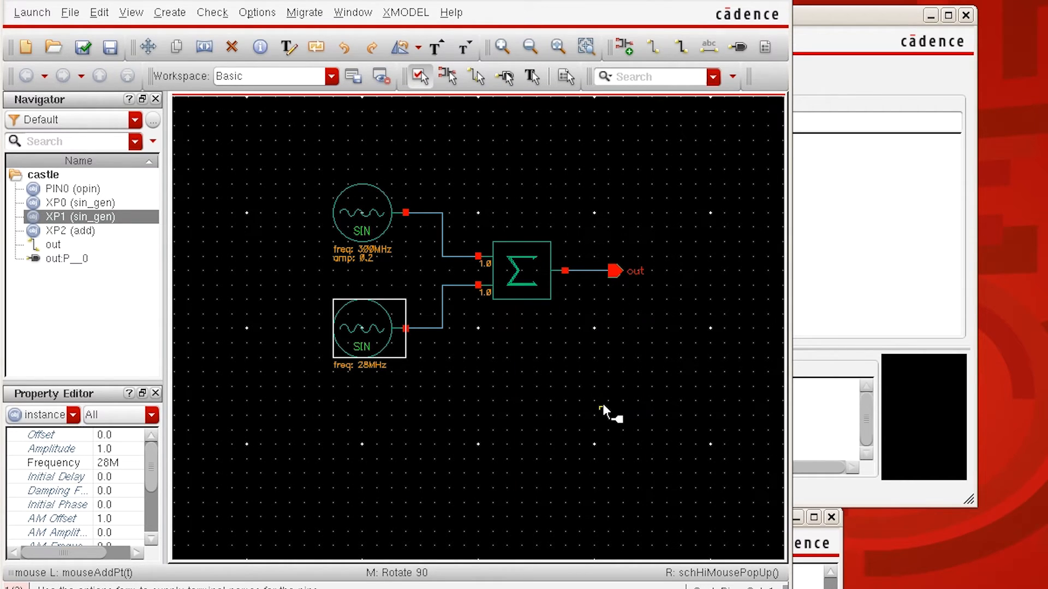
key(Escape)
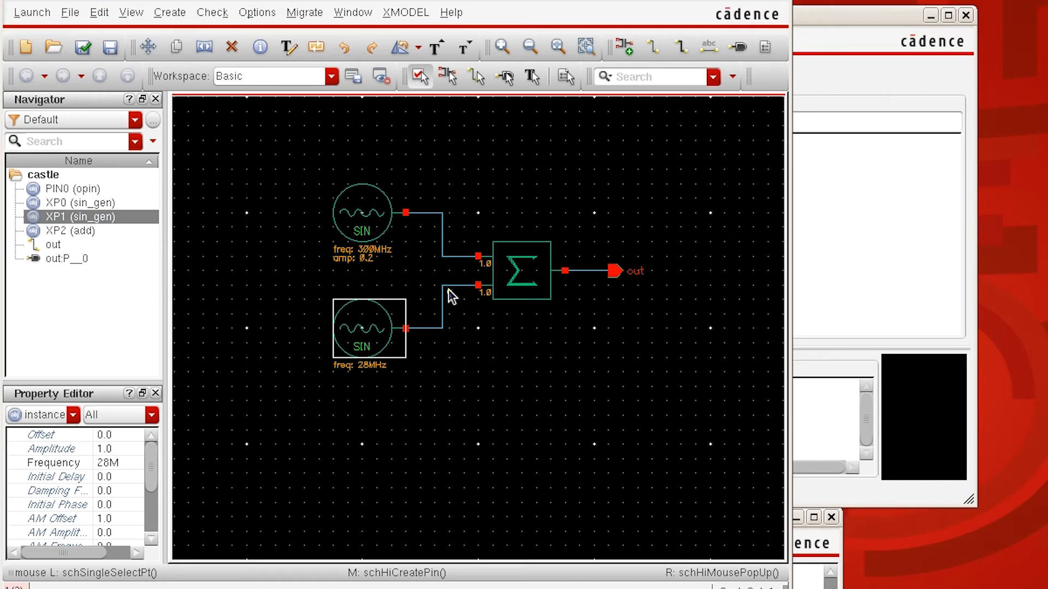
Step: Label the upper sine source's output wire a and the lower source's output wire b
click(176, 16)
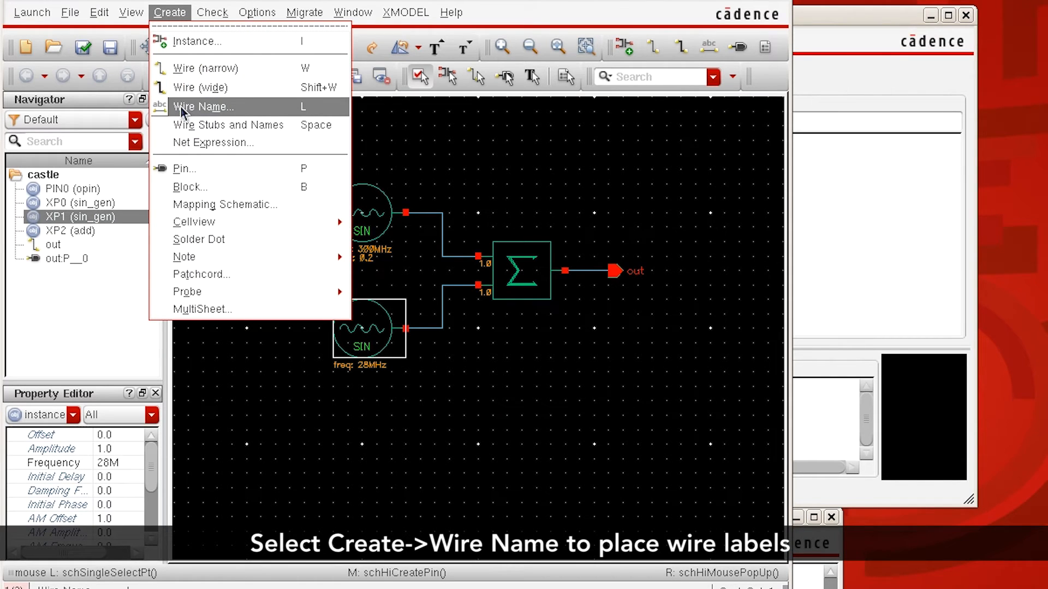
click(305, 107)
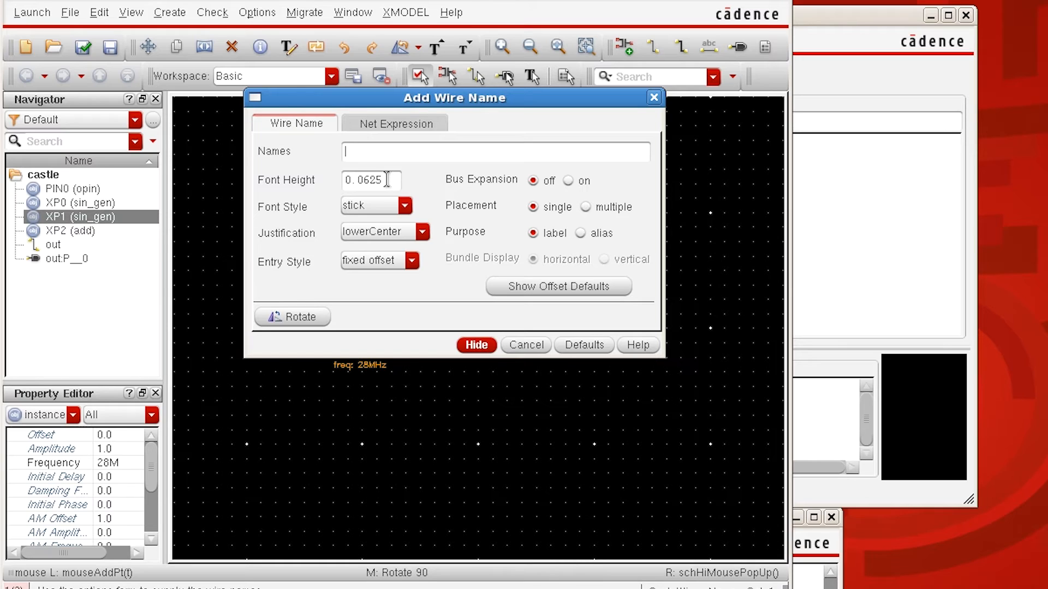
text(a b)
click(477, 344)
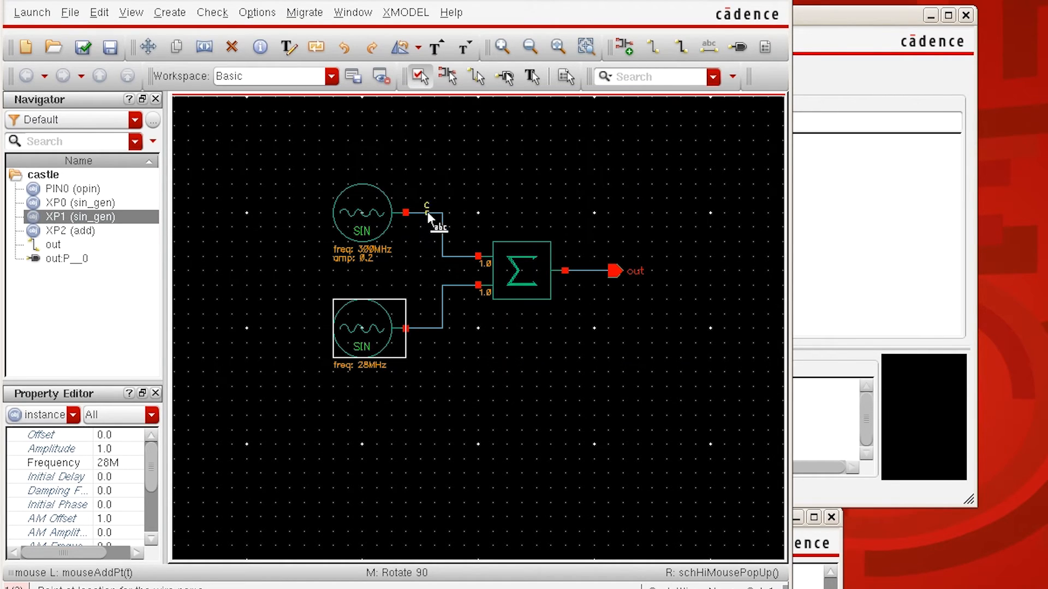
click(428, 326)
key(Escape)
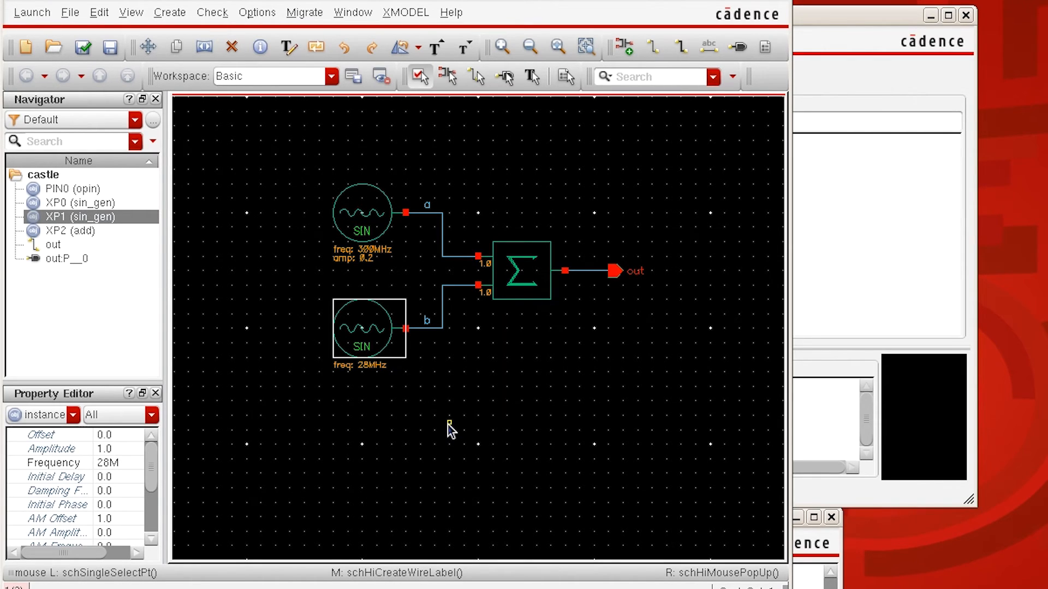
Step: Place a dump instance from xmodel_prims in the empty area below the out pin to record waveforms
key(f)
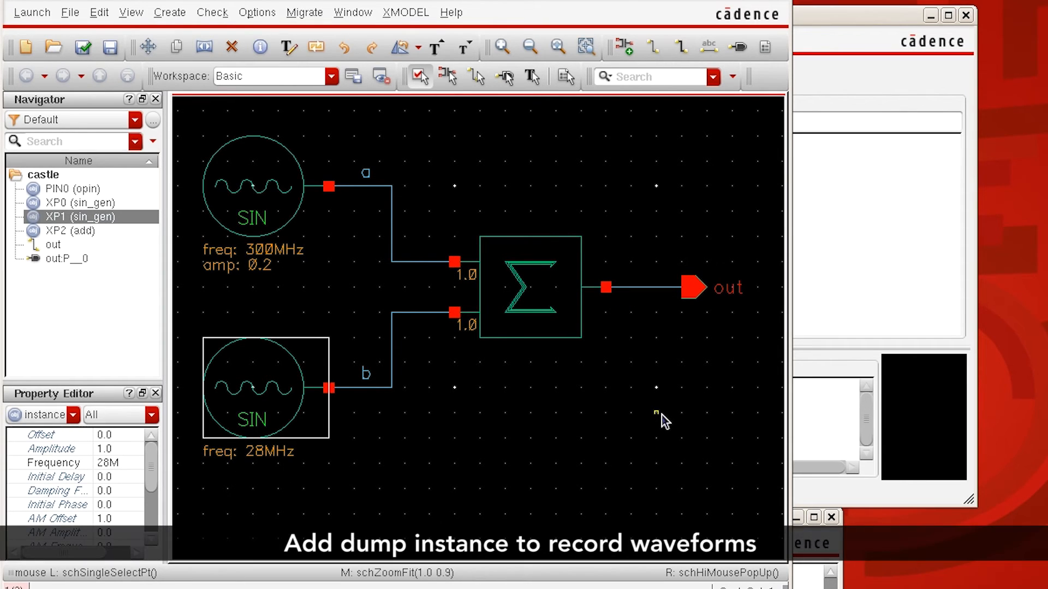
key(i)
click(363, 147)
key(BackSpace)
key(BackSpace)
key(BackSpace)
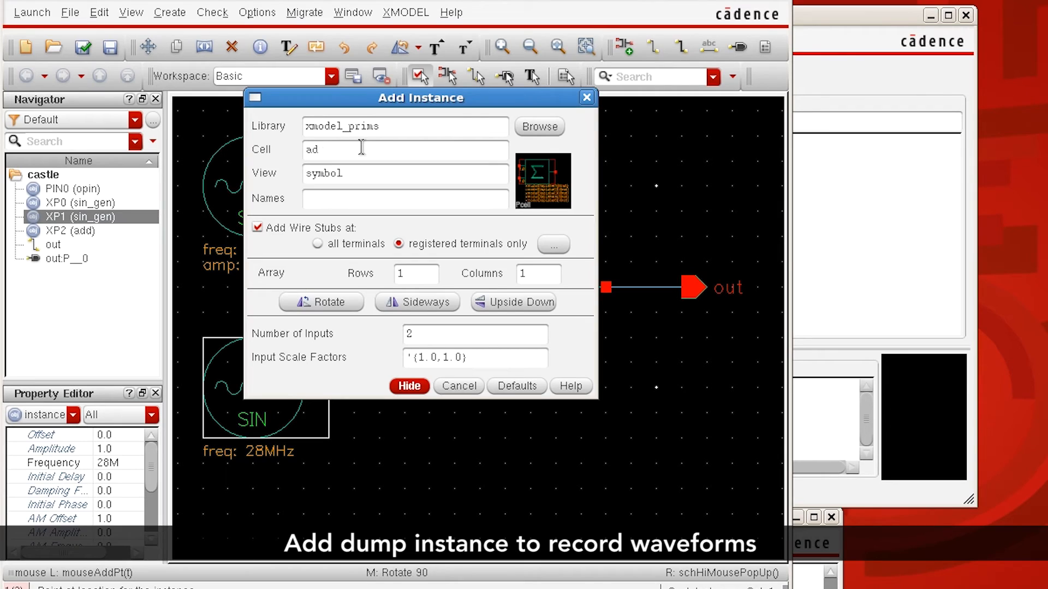
text(dump)
key(Tab)
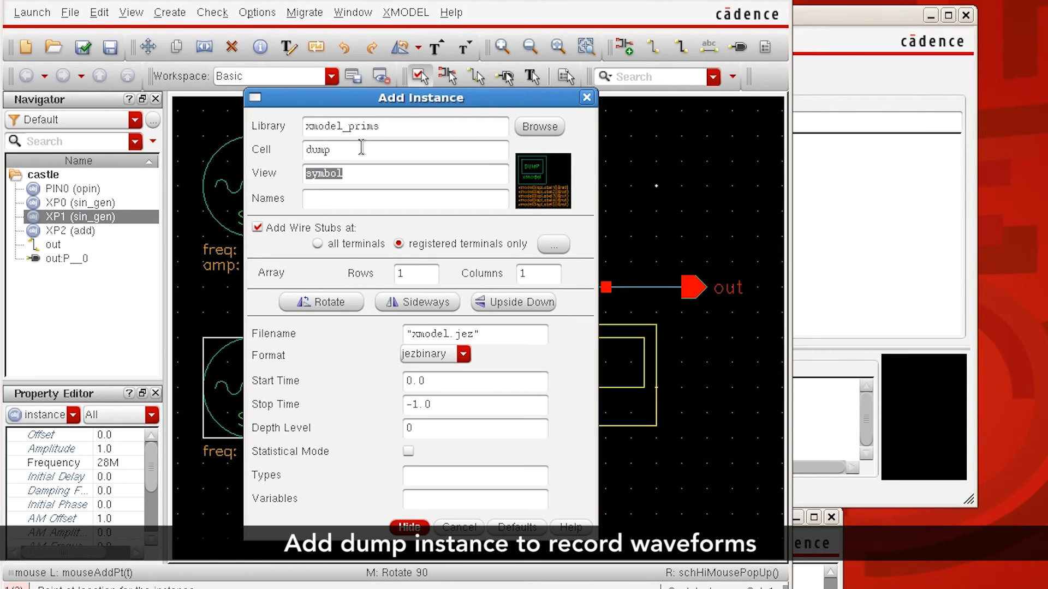
click(409, 528)
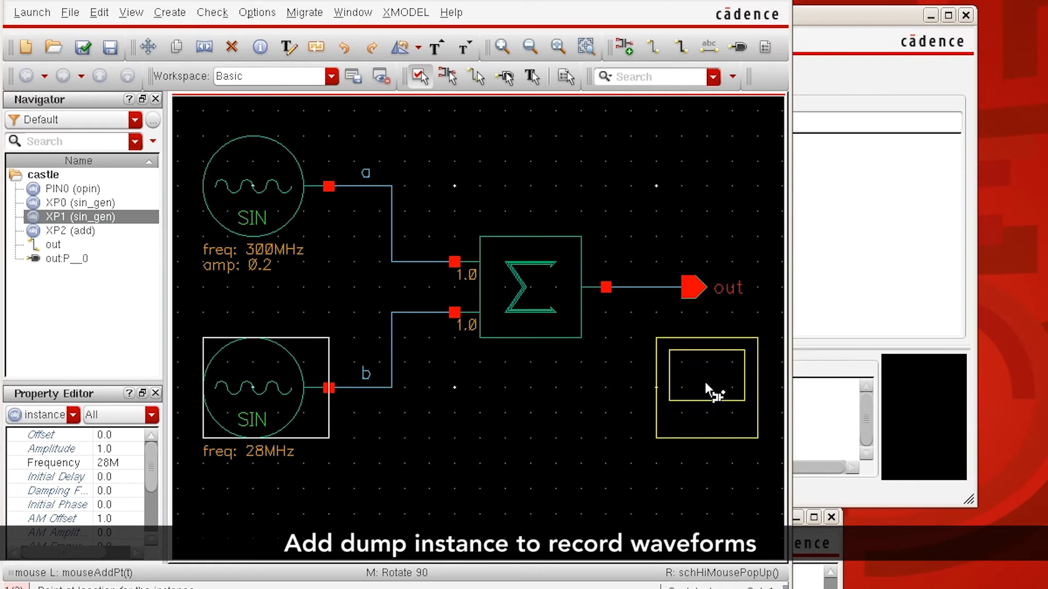
click(704, 381)
key(Escape)
Step: Check and save the castle schematic, and generate its XMODEL netlist, bringing the log window into view
key(f)
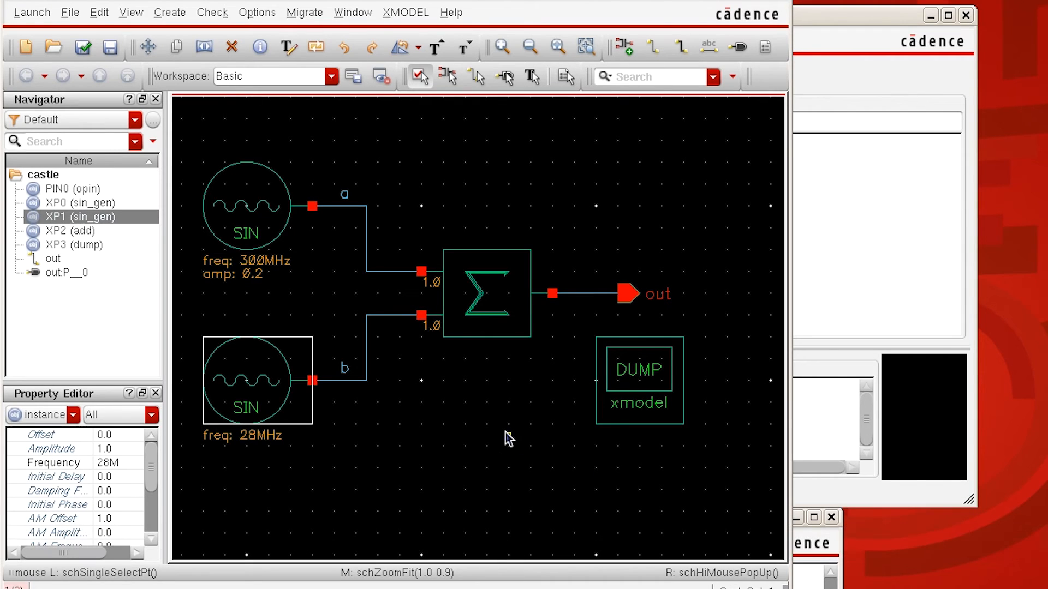
key(shift+x)
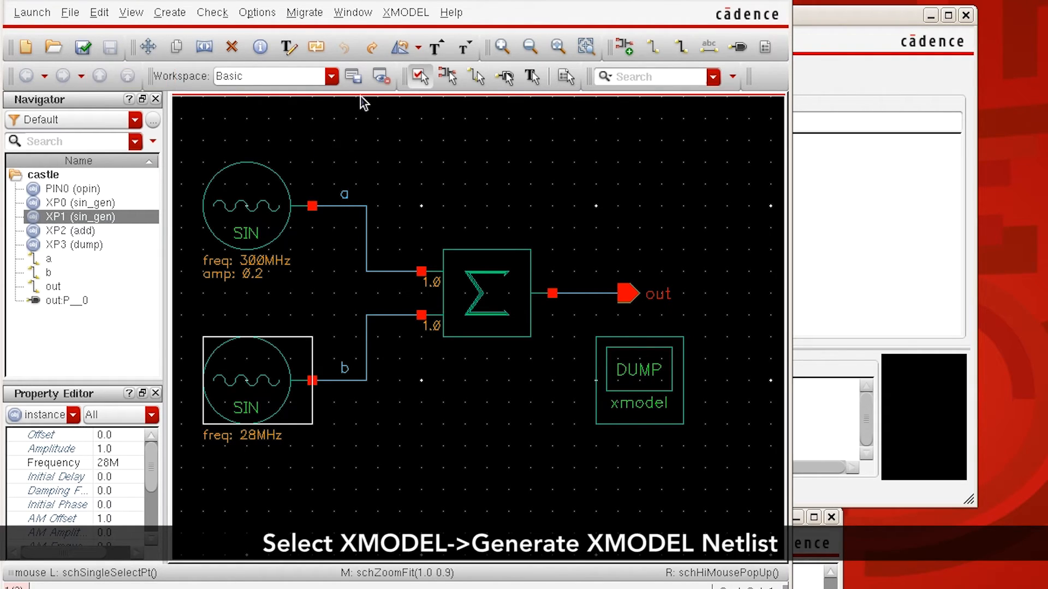
click(402, 15)
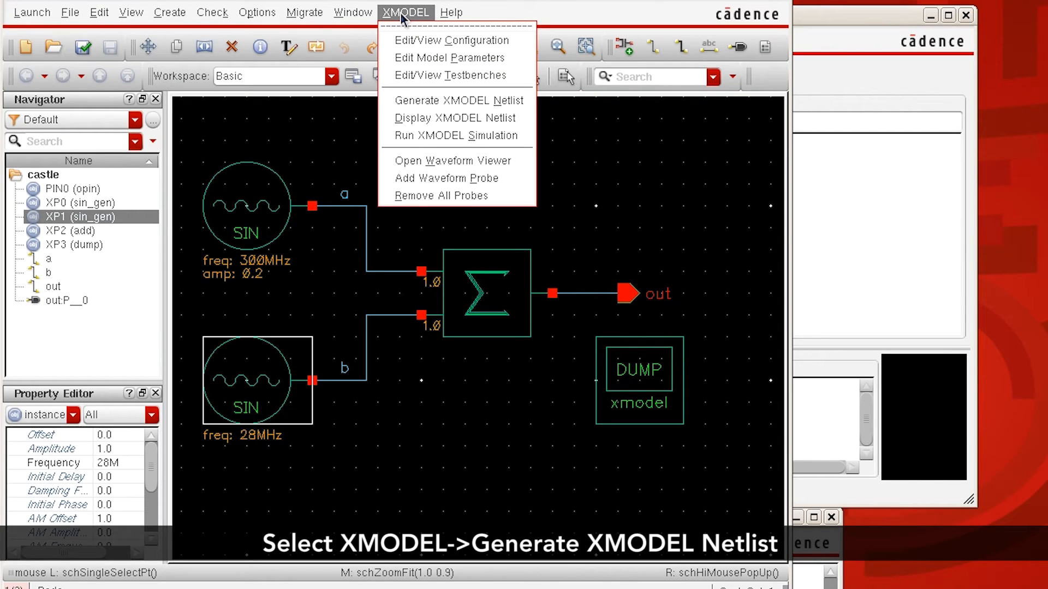
click(430, 104)
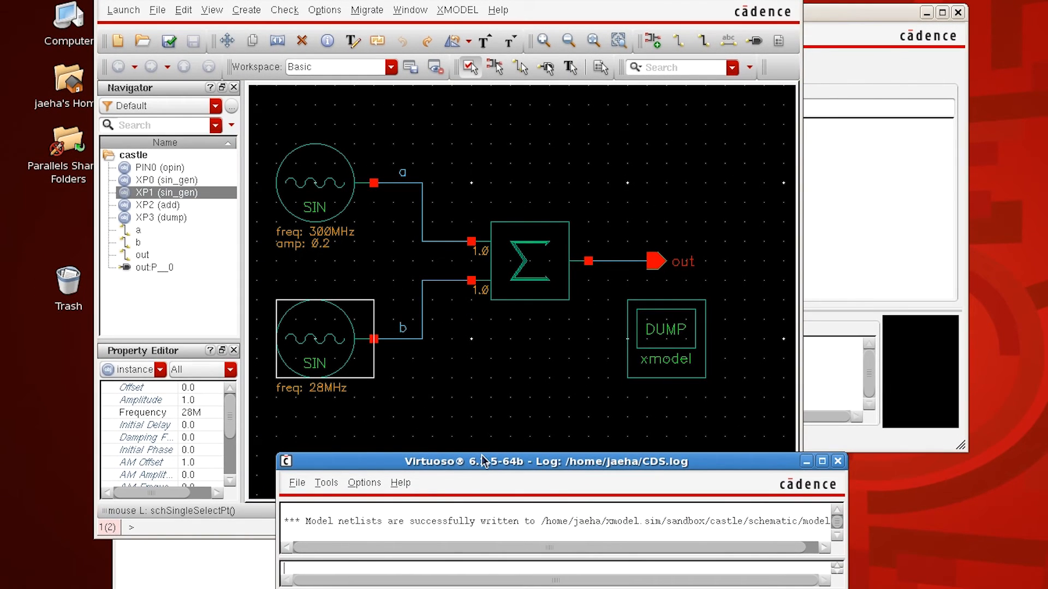
drag(481, 453, 496, 299)
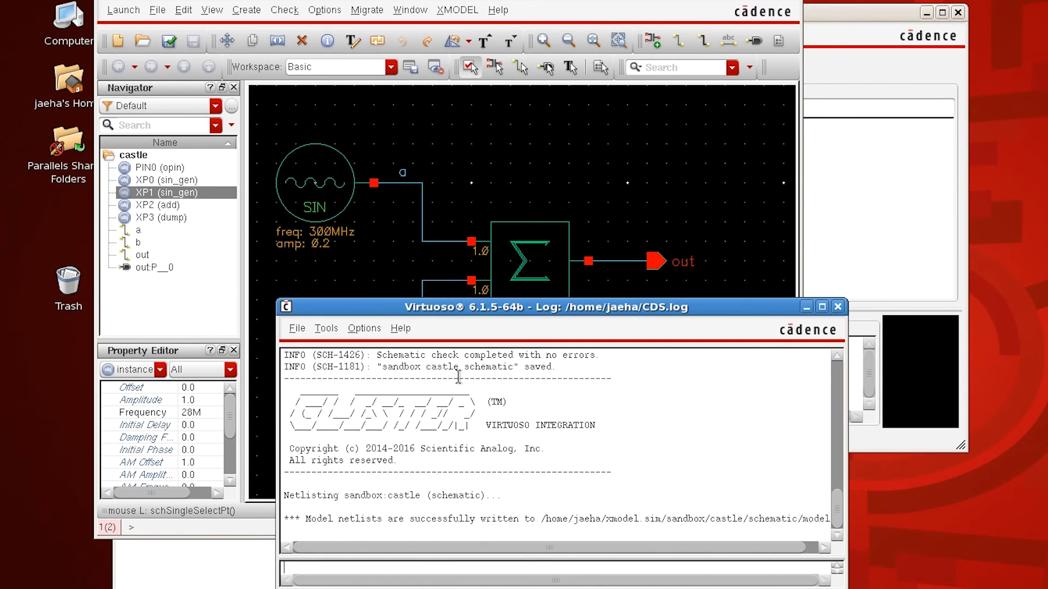
Step: Display the generated XMODEL netlist and examine its instance declarations and inline dump statements
click(467, 13)
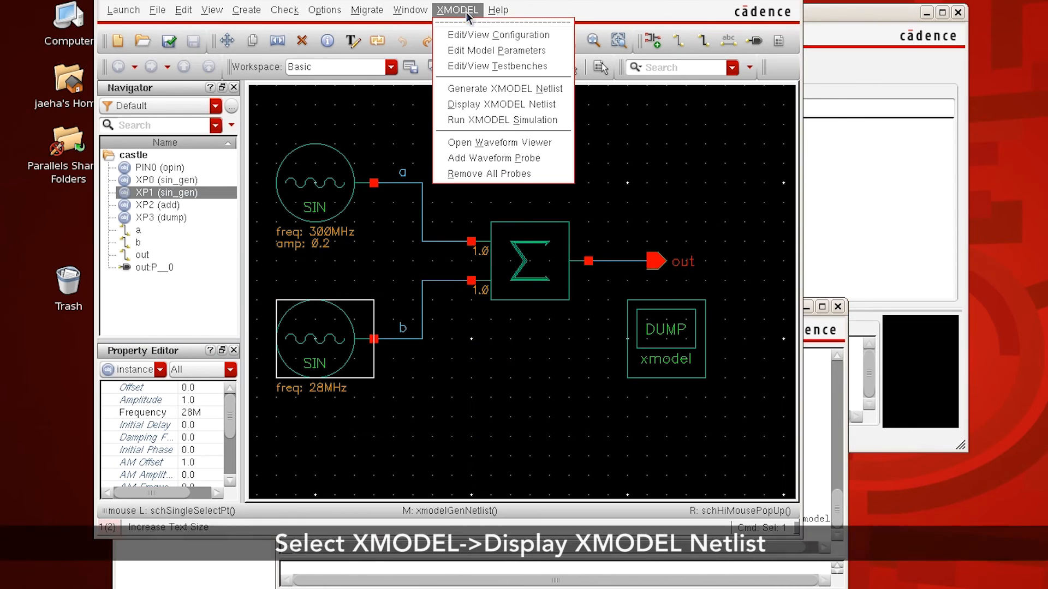
click(477, 109)
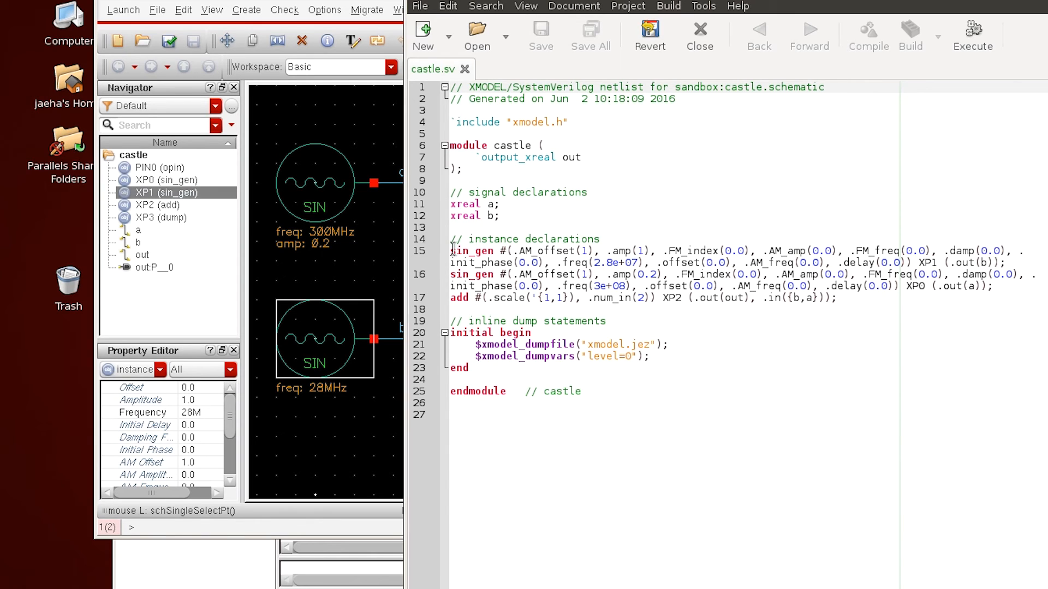
drag(452, 251, 450, 310)
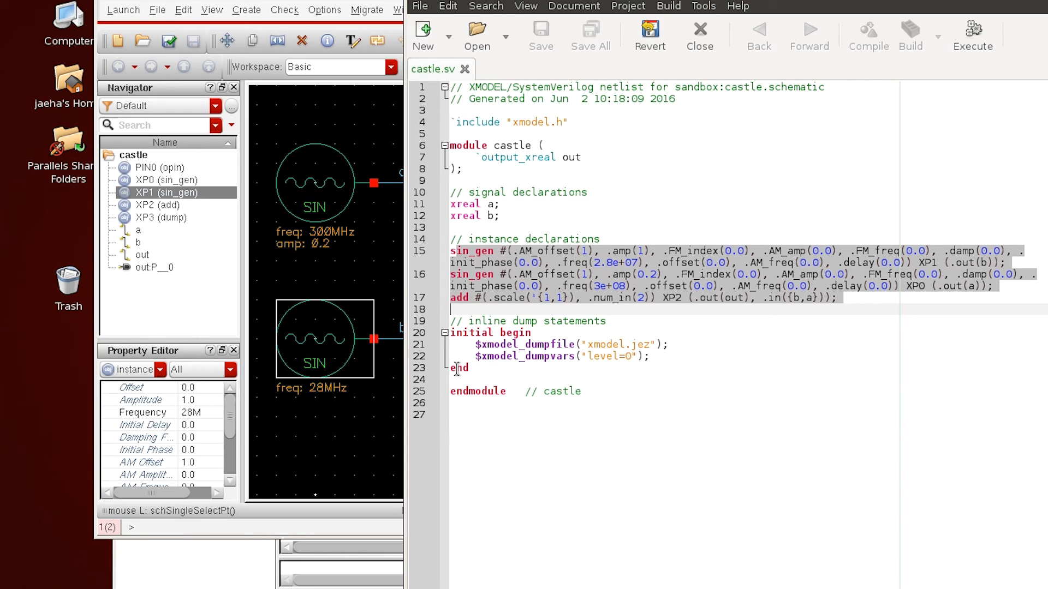
drag(448, 334, 443, 389)
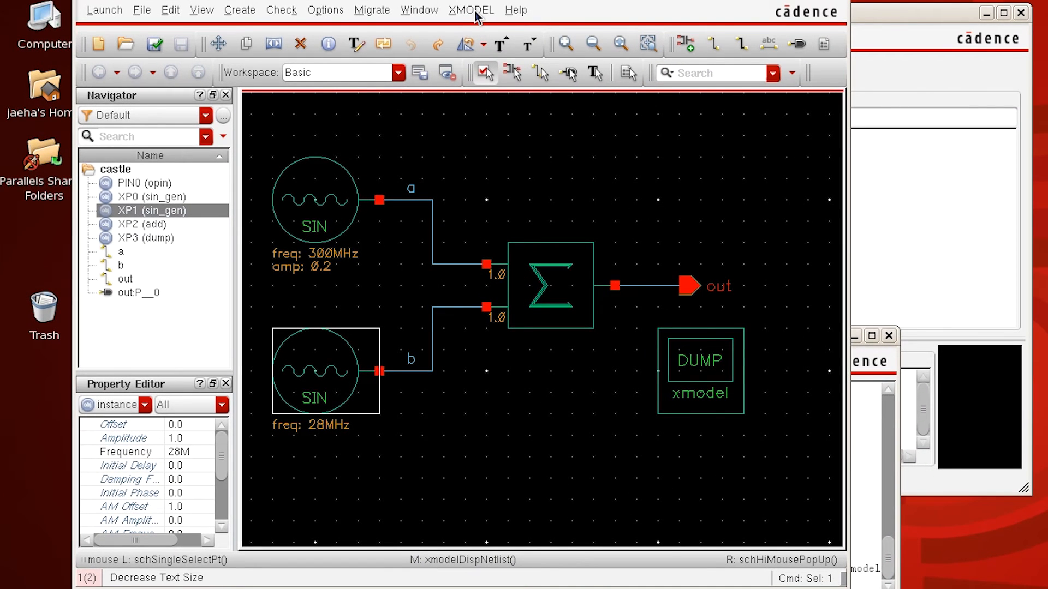
Step: Open the XMODEL testbench editor for the castle schematic and run the simulation with the simulator choice left blank
click(475, 12)
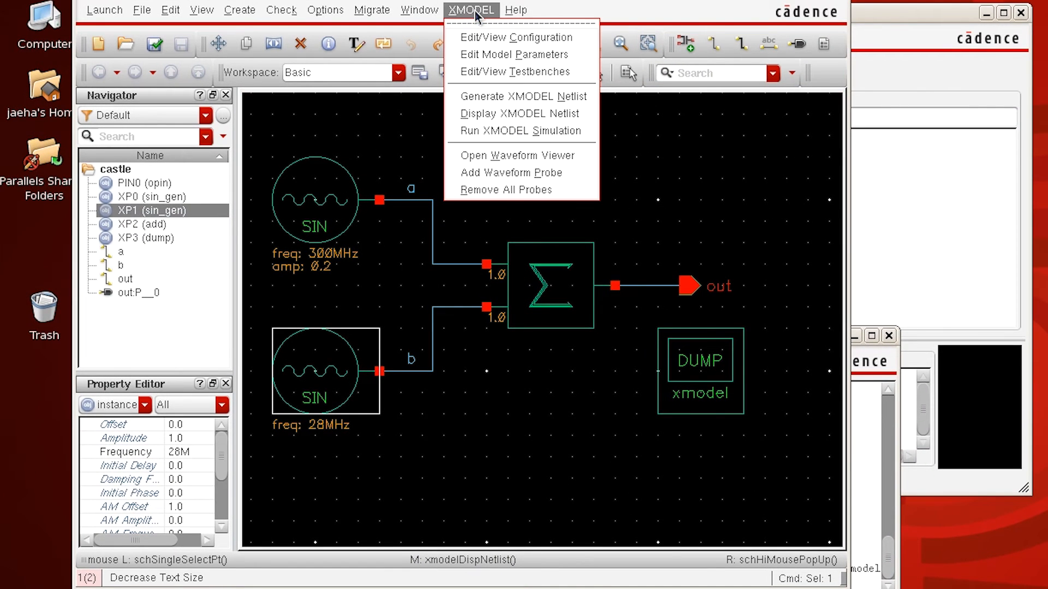
click(499, 132)
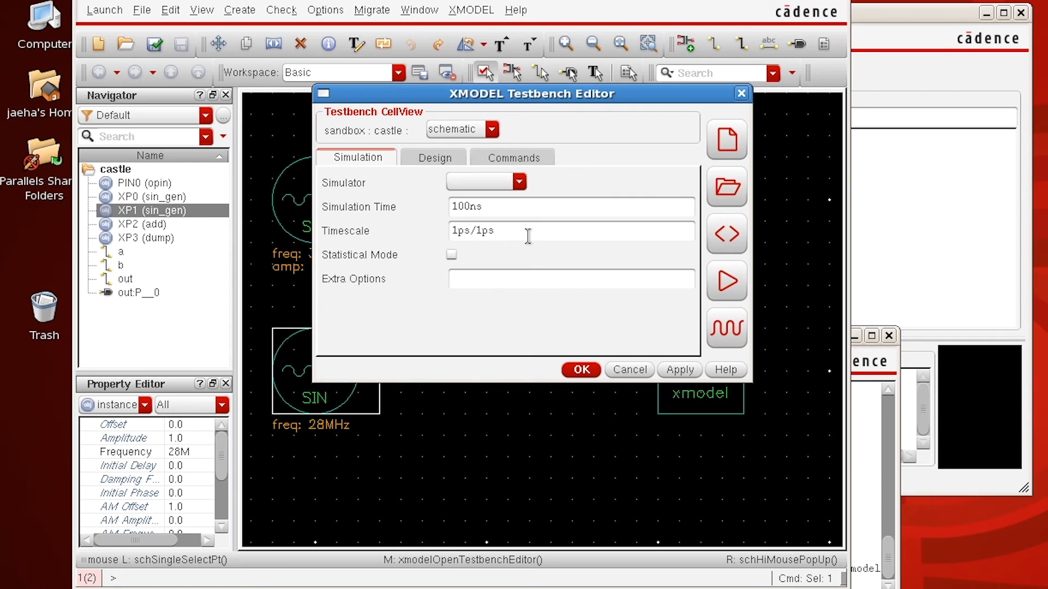
click(518, 181)
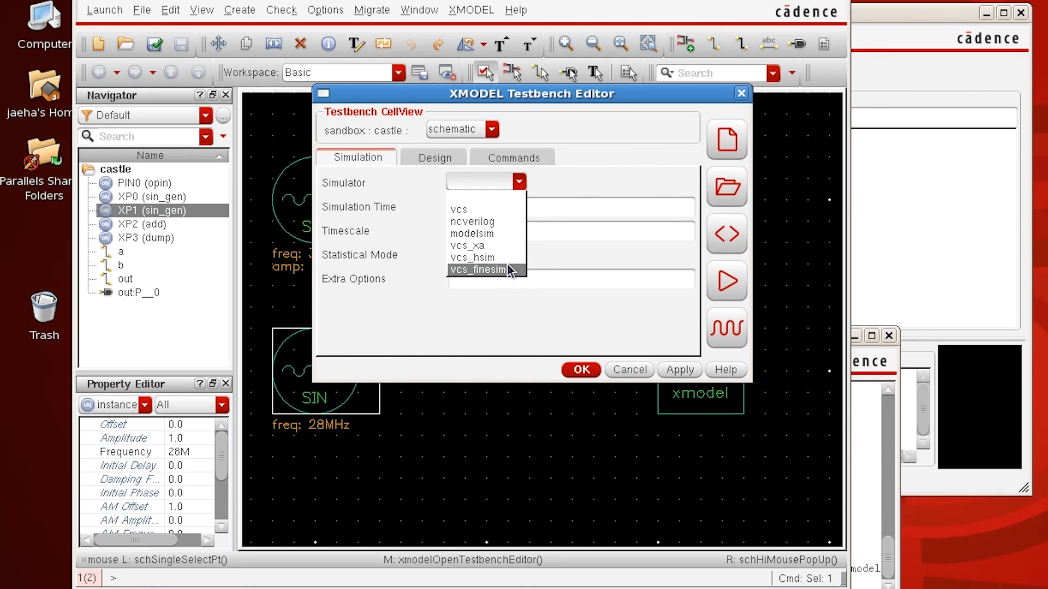
click(503, 198)
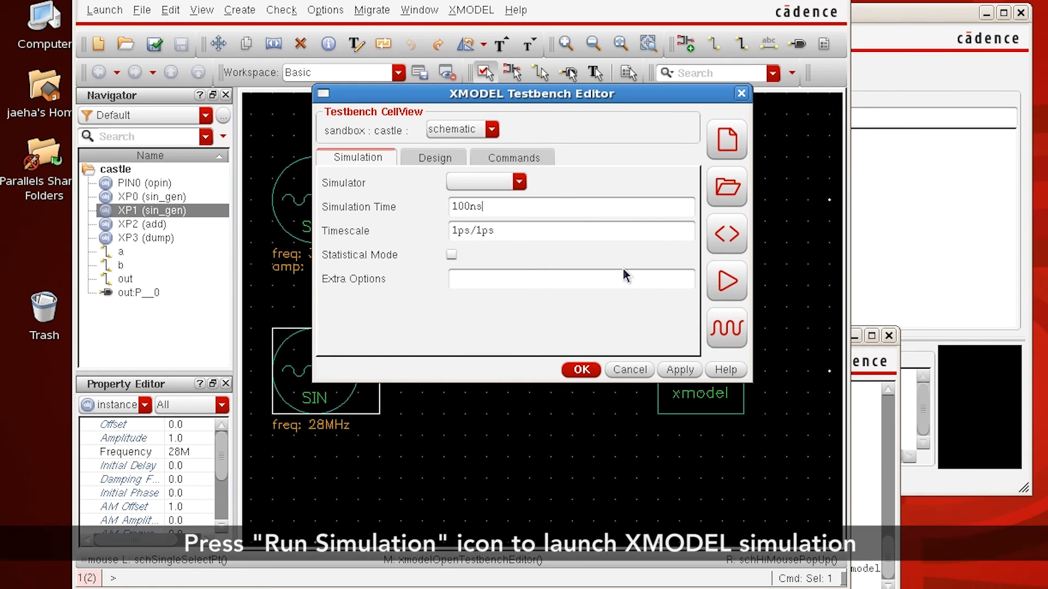
click(732, 286)
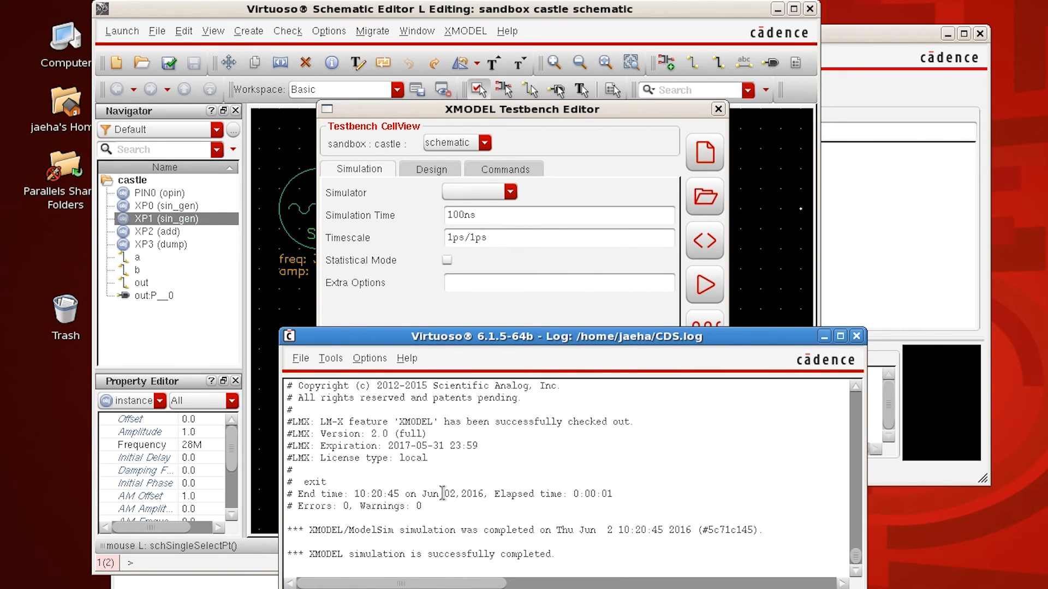
Step: Plot the simulation waveforms in the XWave viewer by cross-probing nets a, b and out in the schematic
click(501, 318)
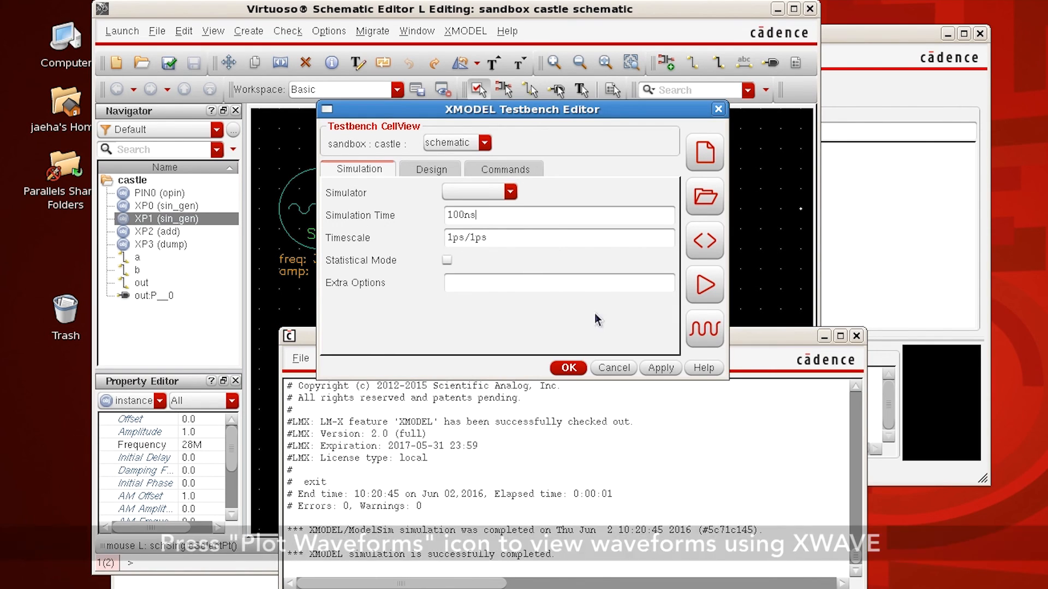
click(705, 329)
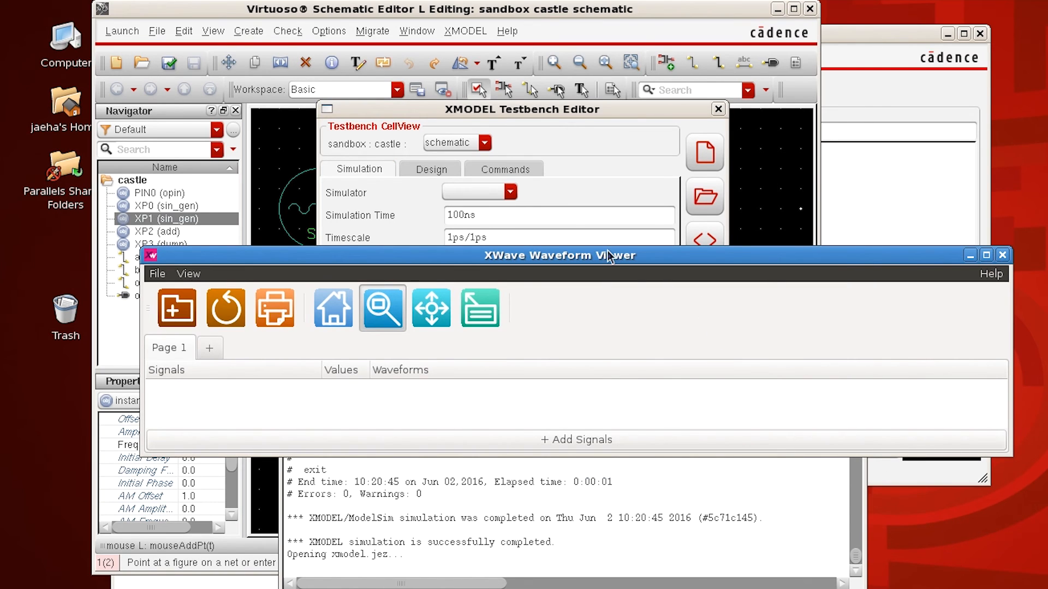
click(420, 13)
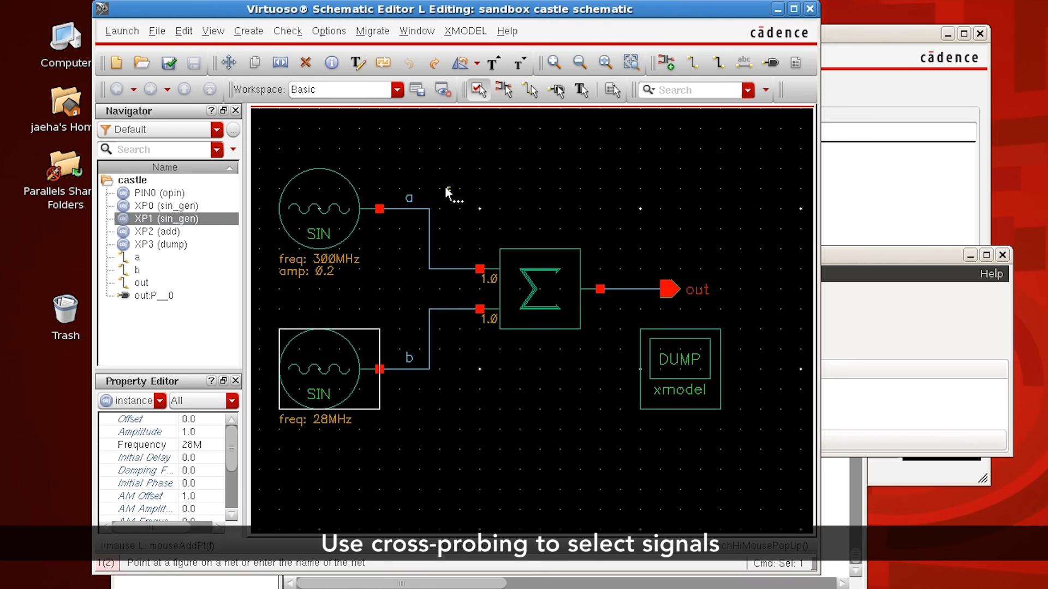
click(409, 209)
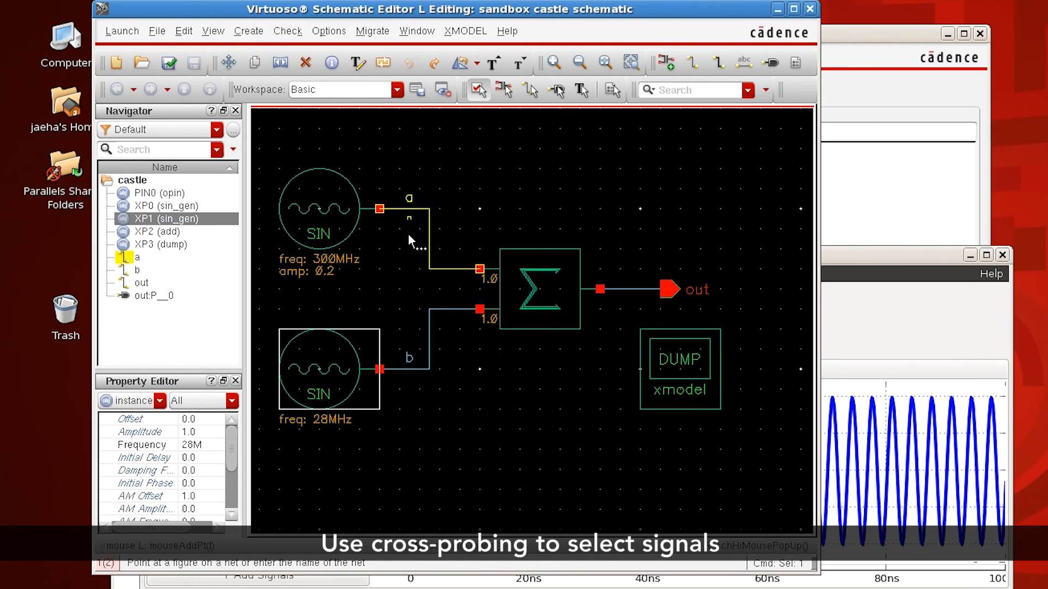
click(409, 370)
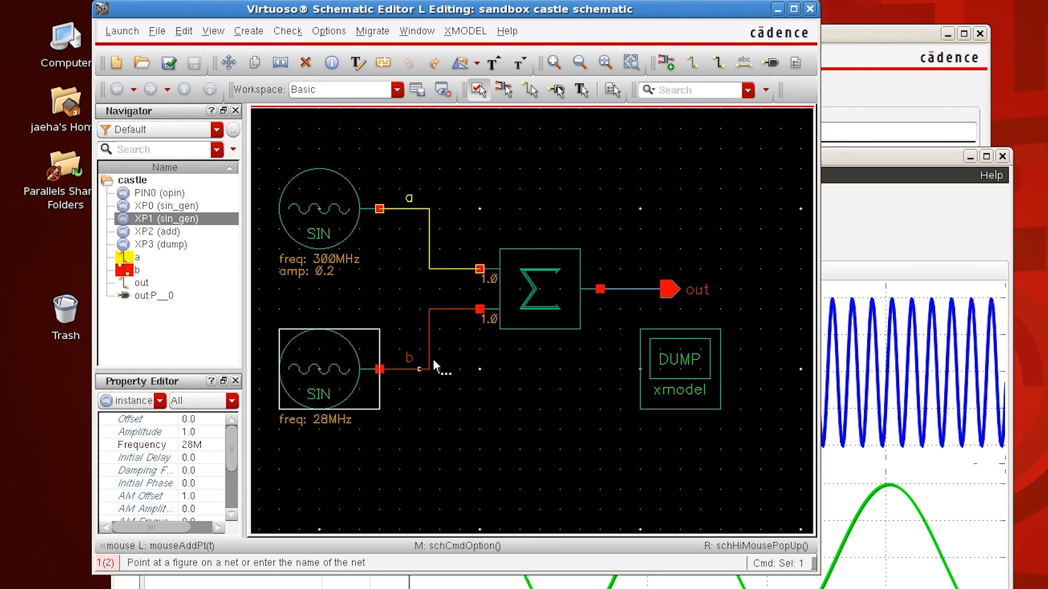
click(623, 291)
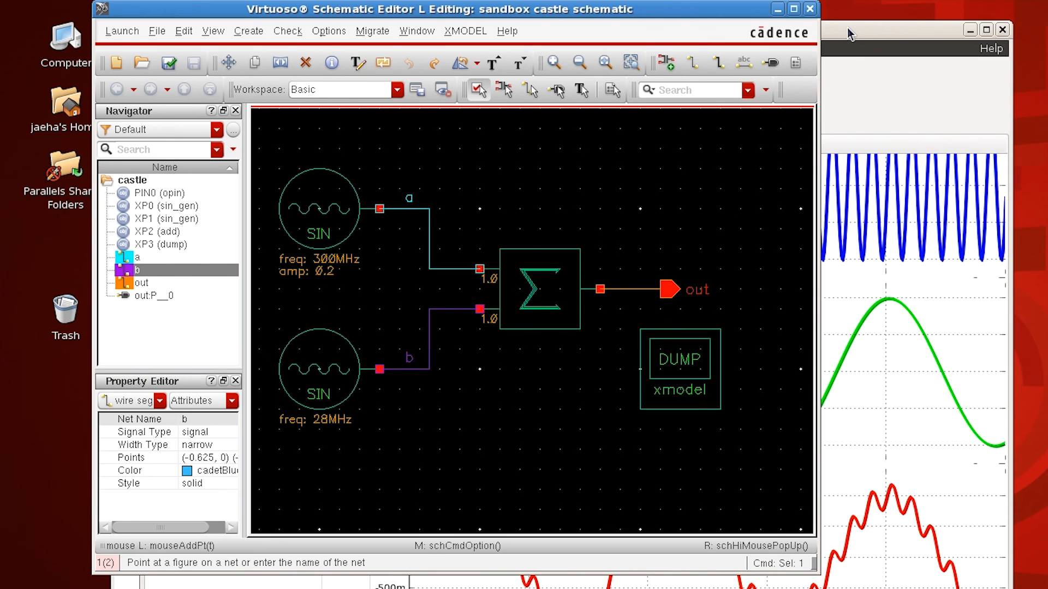
click(848, 29)
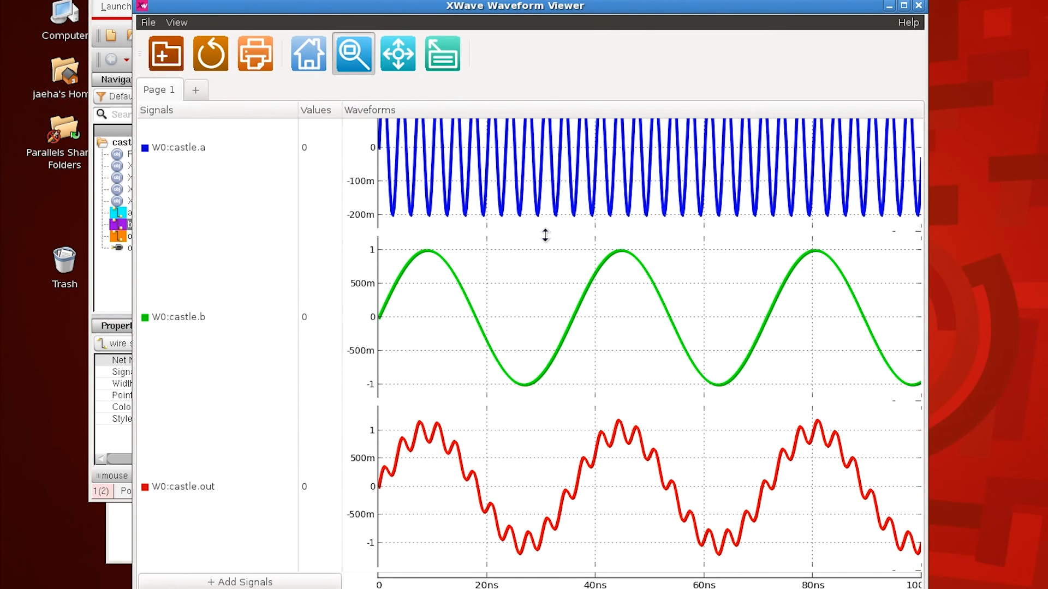
Step: Zoom the plotted waveforms into the span from about 15 to 40 ns and pan forward to about 48 to 73 ns
scroll(544, 235, up, 2)
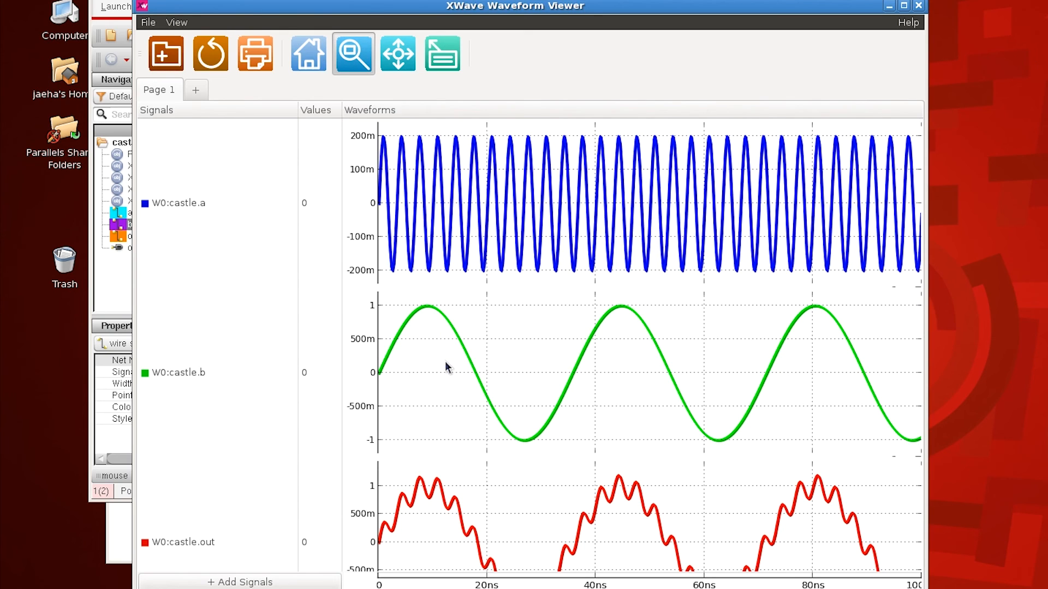
scroll(445, 366, down, 2)
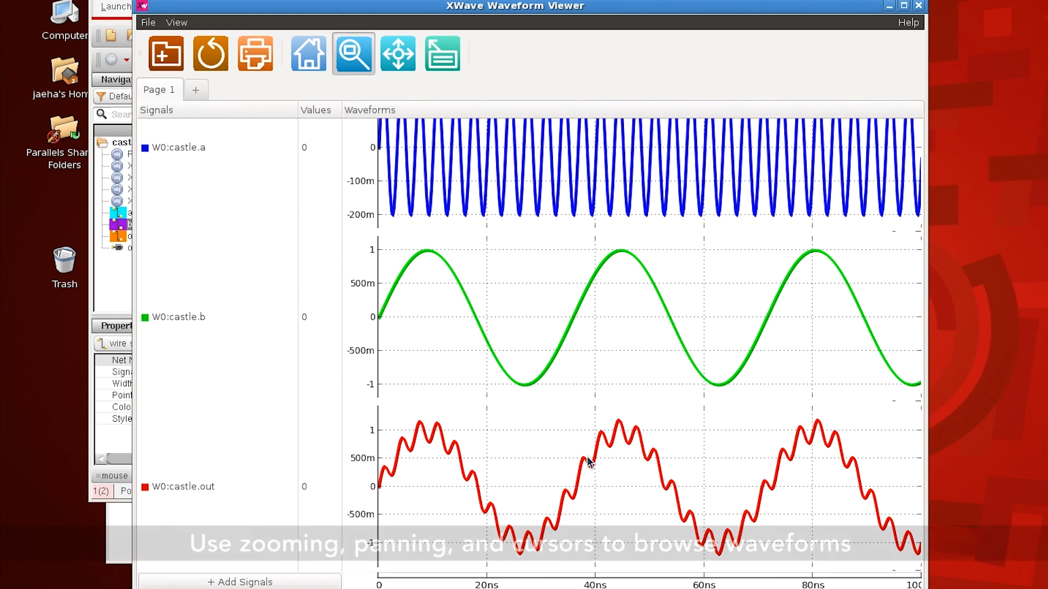
scroll(588, 461, up, 1)
drag(460, 132, 594, 282)
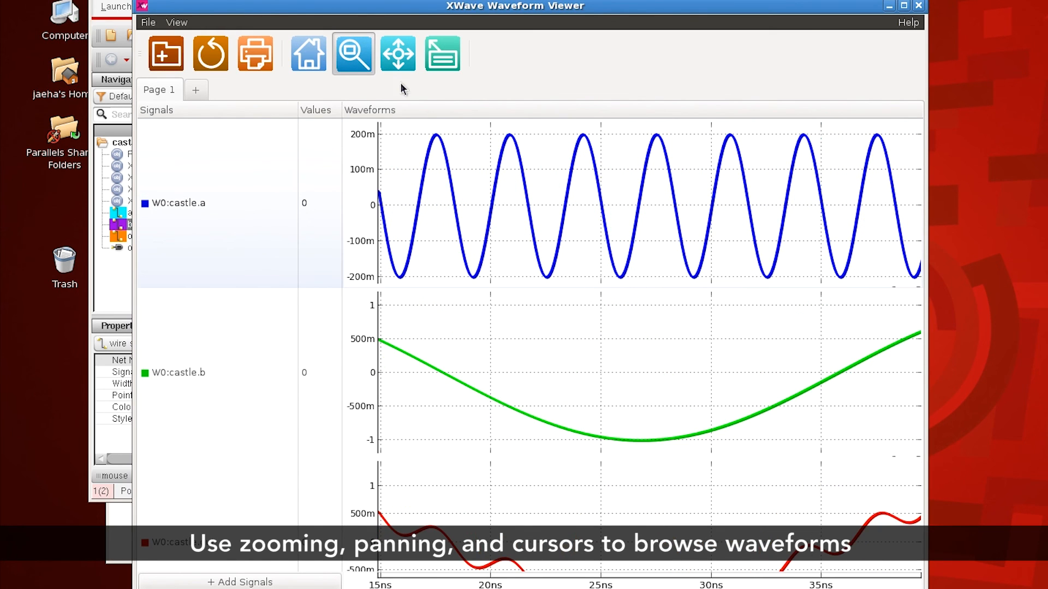
click(398, 63)
drag(604, 244, 398, 244)
scroll(604, 244, right, 10)
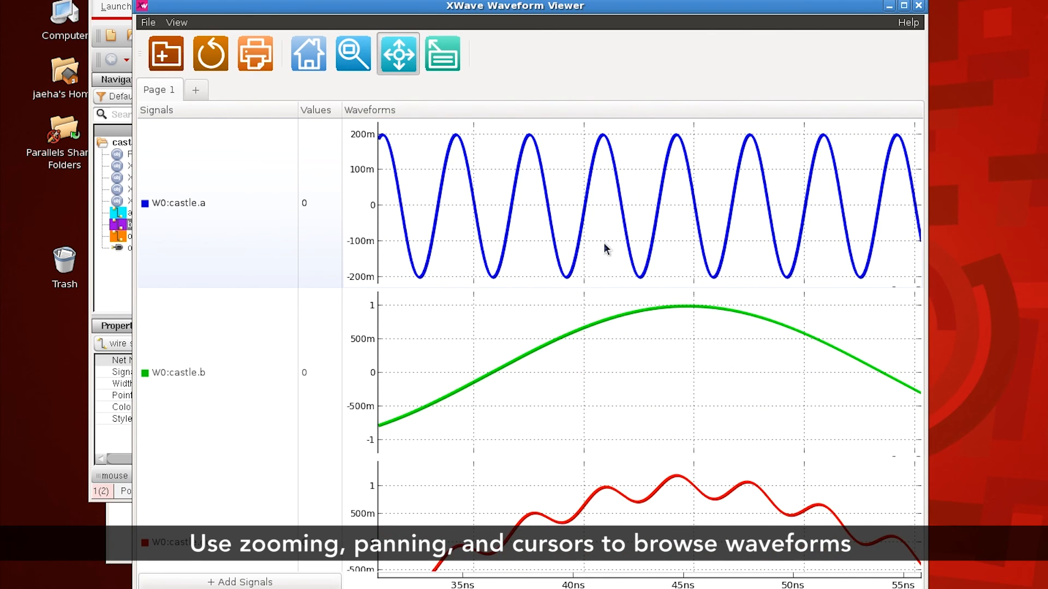
Step: Read the values of signals a, b and out with the waveform cursor, ending with it at about 60 ns
click(444, 67)
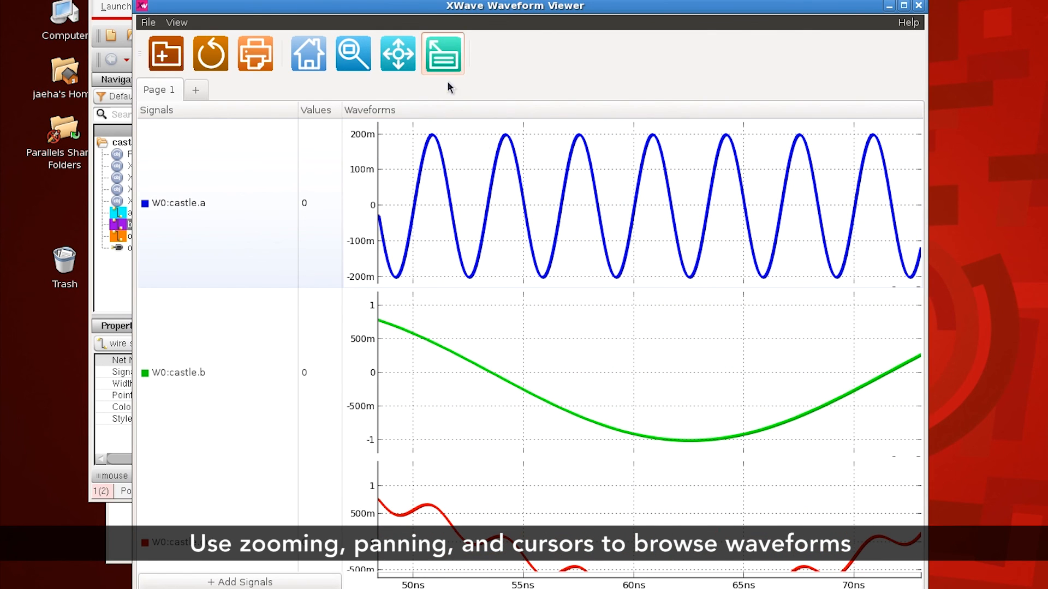
click(490, 170)
click(532, 209)
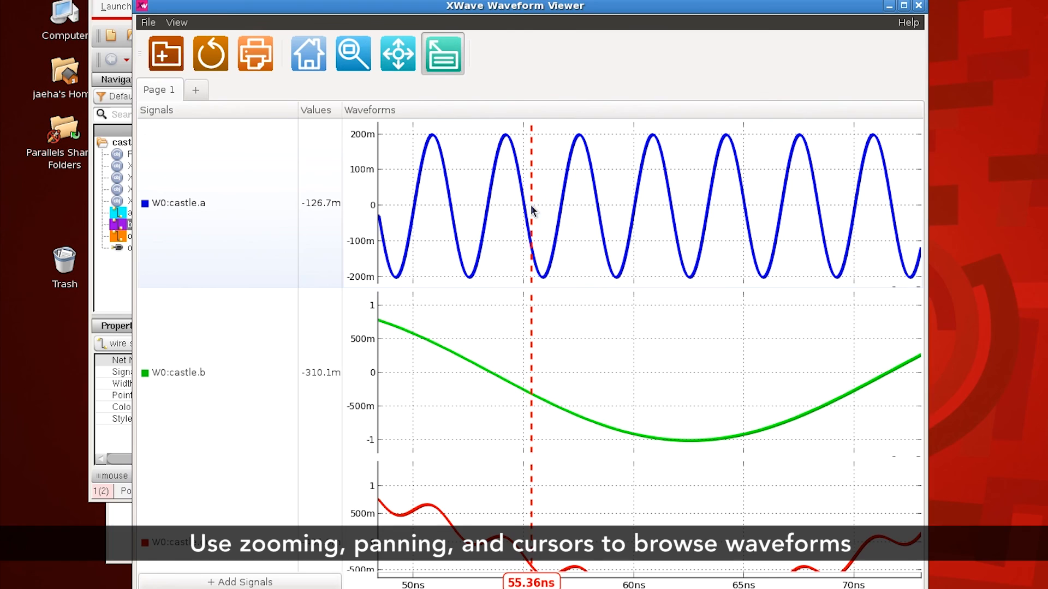
click(580, 210)
click(635, 229)
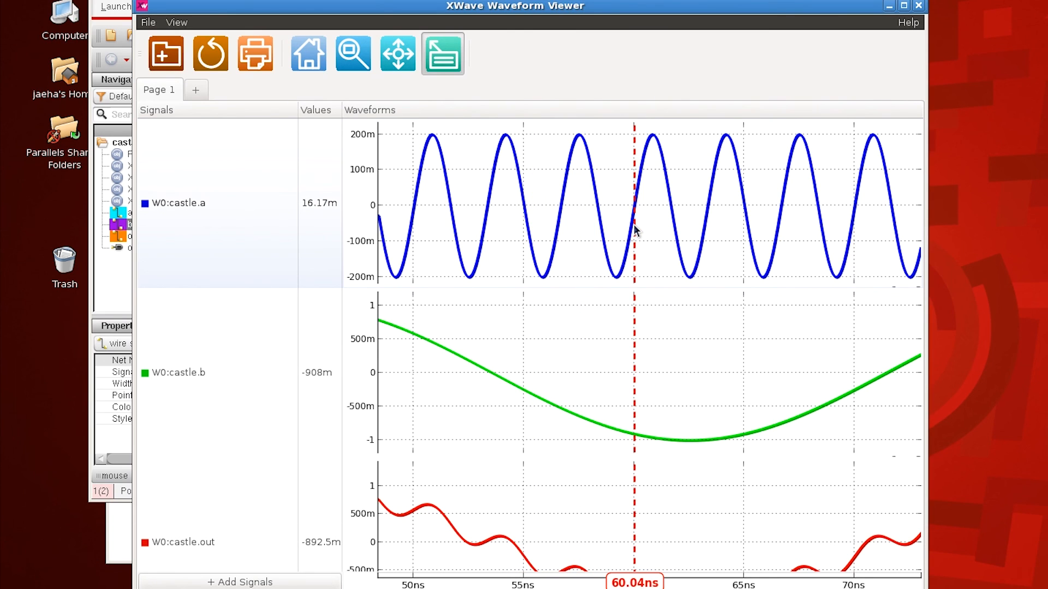